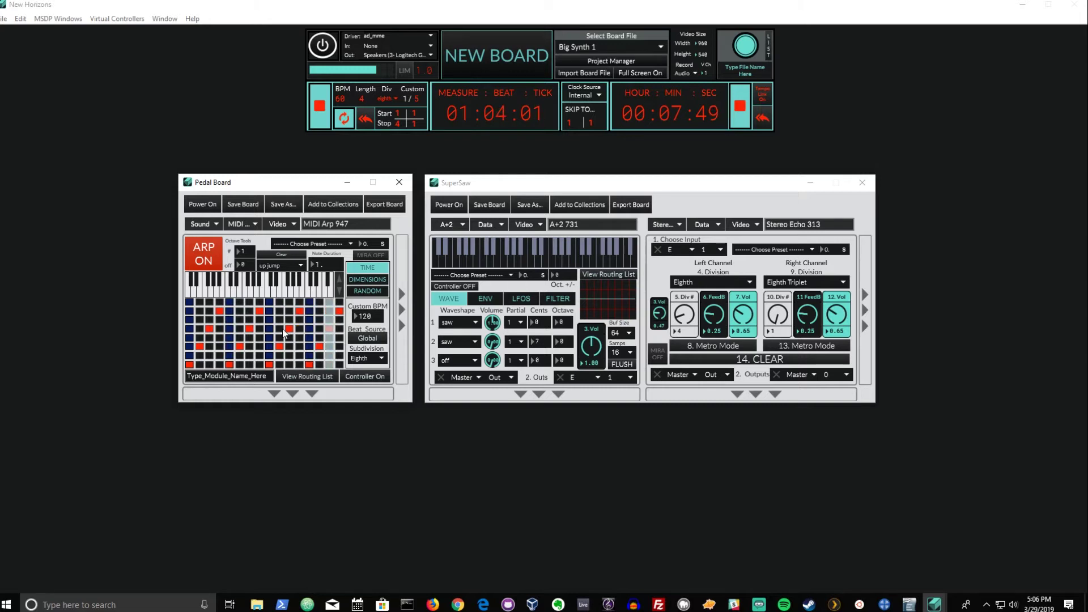
{"action": "left_click", "coordinate": [462, 227]}
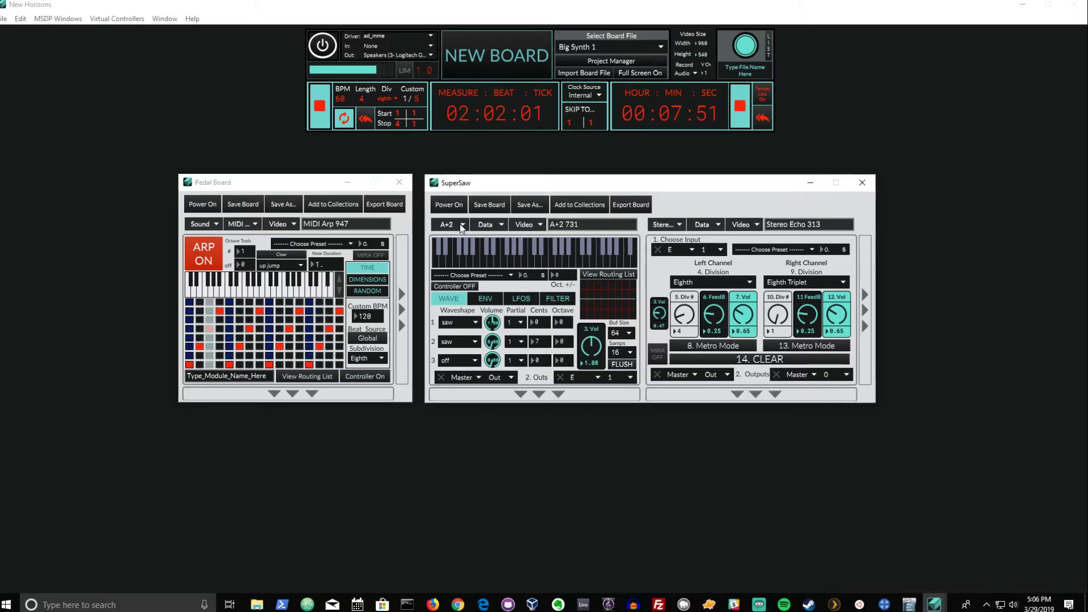
{"action": "left_click", "coordinate": [461, 226]}
{"action": "left_click", "coordinate": [479, 185]}
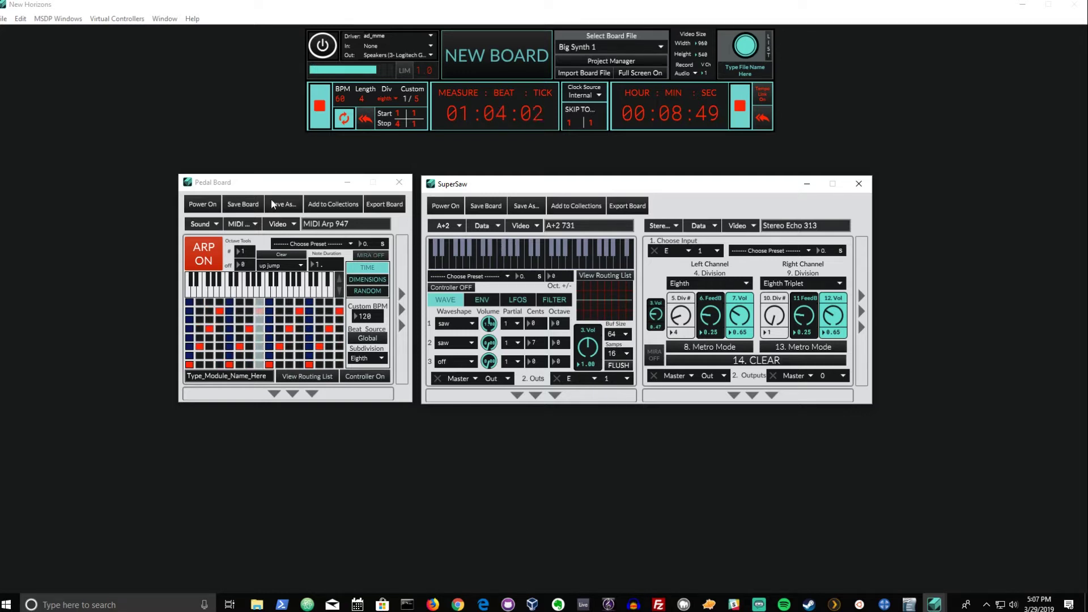
{"action": "left_click_drag", "start_coordinate": [263, 191], "coordinate": [275, 178]}
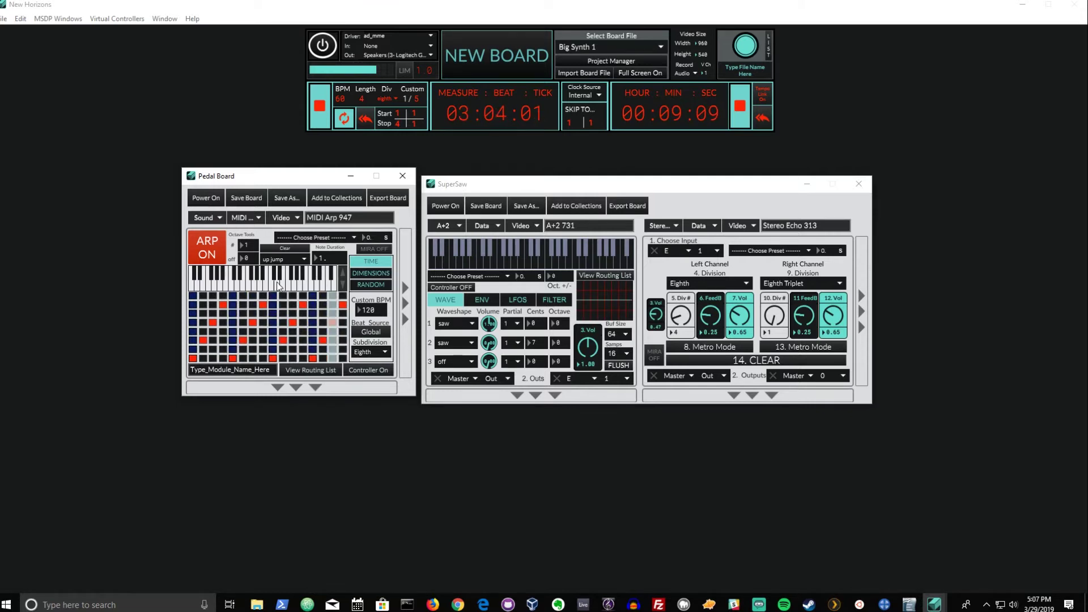
{"action": "left_click", "coordinate": [221, 283]}
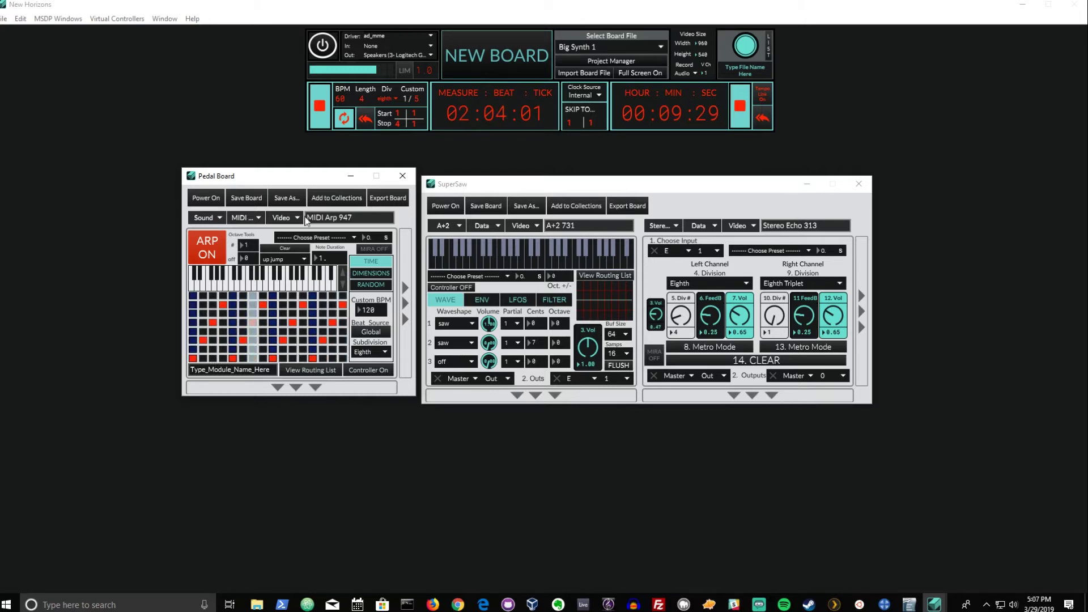
{"action": "left_click", "coordinate": [328, 122]}
{"action": "left_click", "coordinate": [328, 107]}
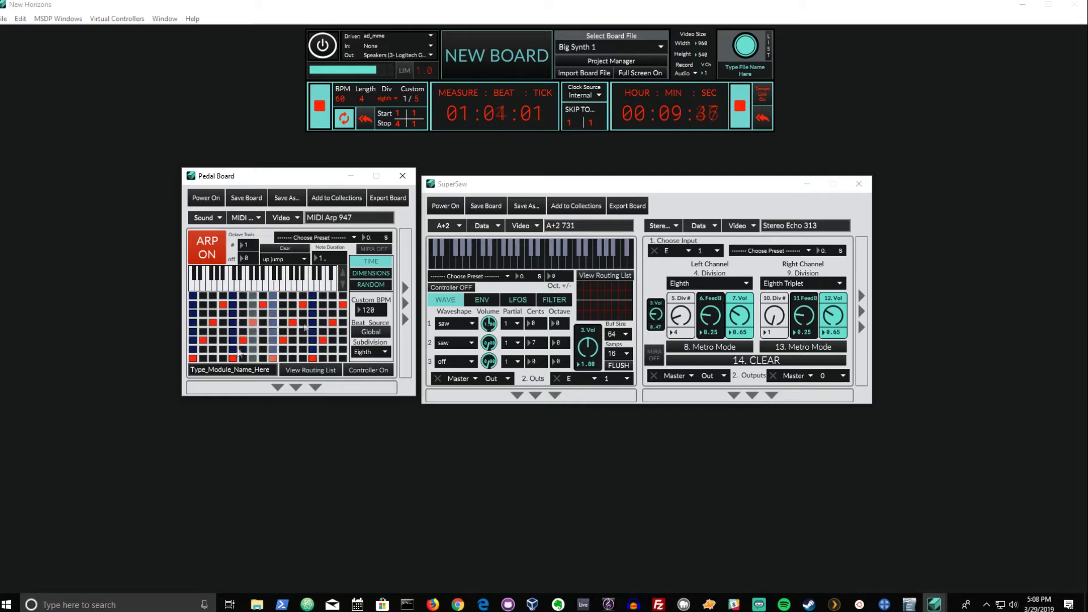
{"action": "left_click_drag", "start_coordinate": [306, 179], "coordinate": [301, 187]}
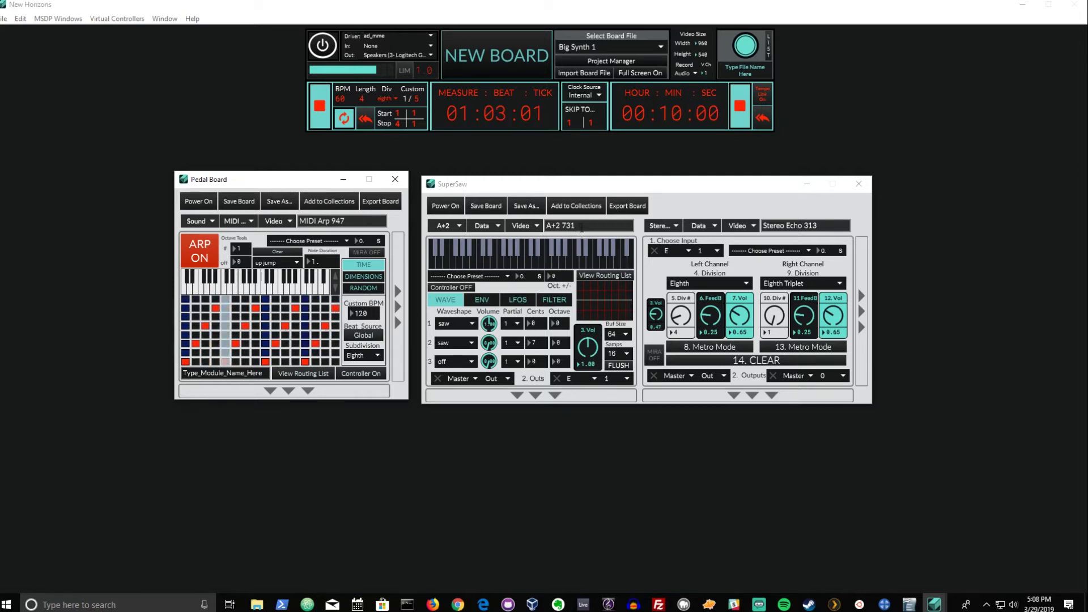
Copy the synth module's name A+2 731 from the SuperSaw board into the MIDI Arp's module name field to route it.
{"action": "left_click_drag", "start_coordinate": [580, 228], "coordinate": [535, 225]}
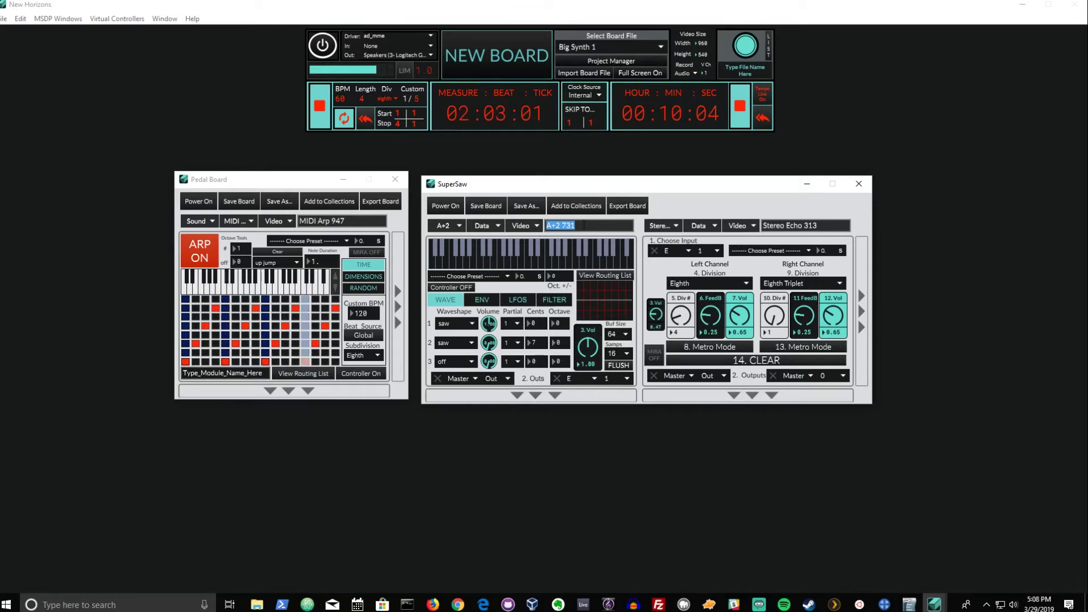
{"action": "left_click", "coordinate": [584, 225]}
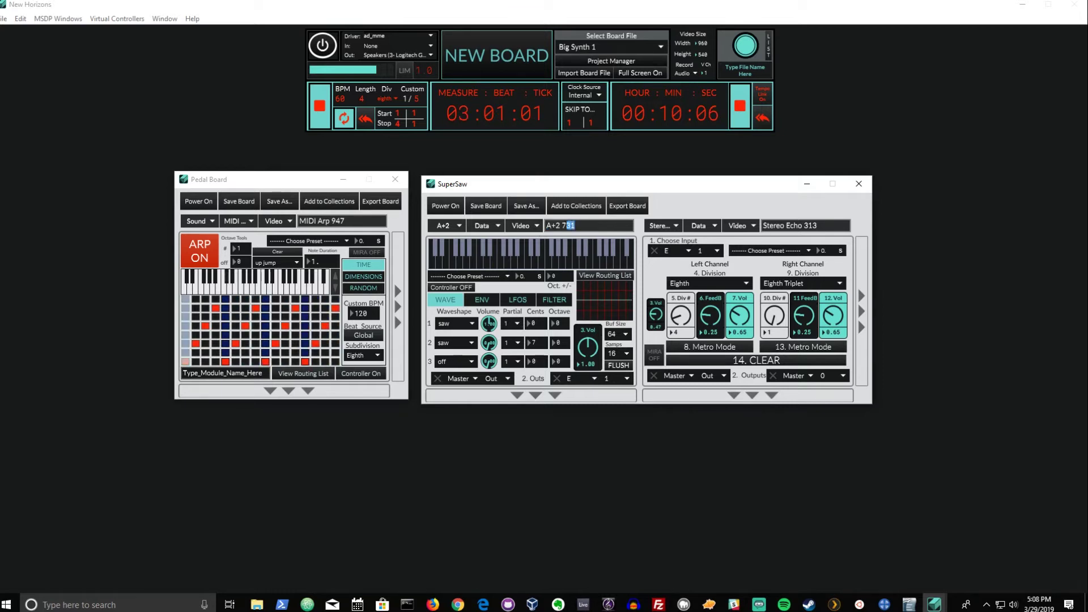
{"action": "left_click_drag", "start_coordinate": [583, 225], "coordinate": [541, 227]}
{"action": "key", "text": "ctrl+c"}
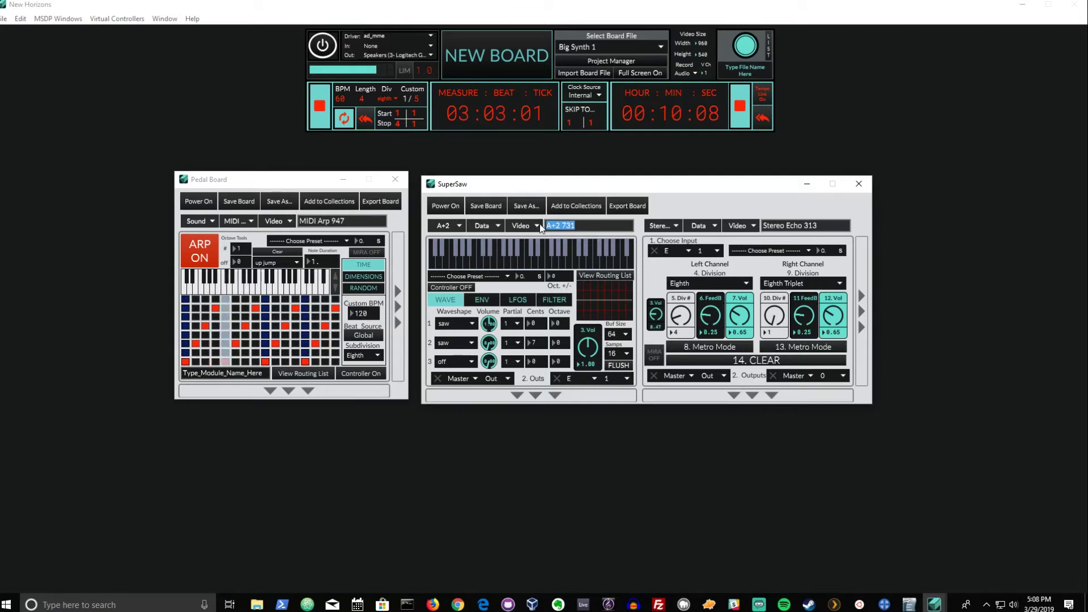
{"action": "key", "text": "alt+Tab"}
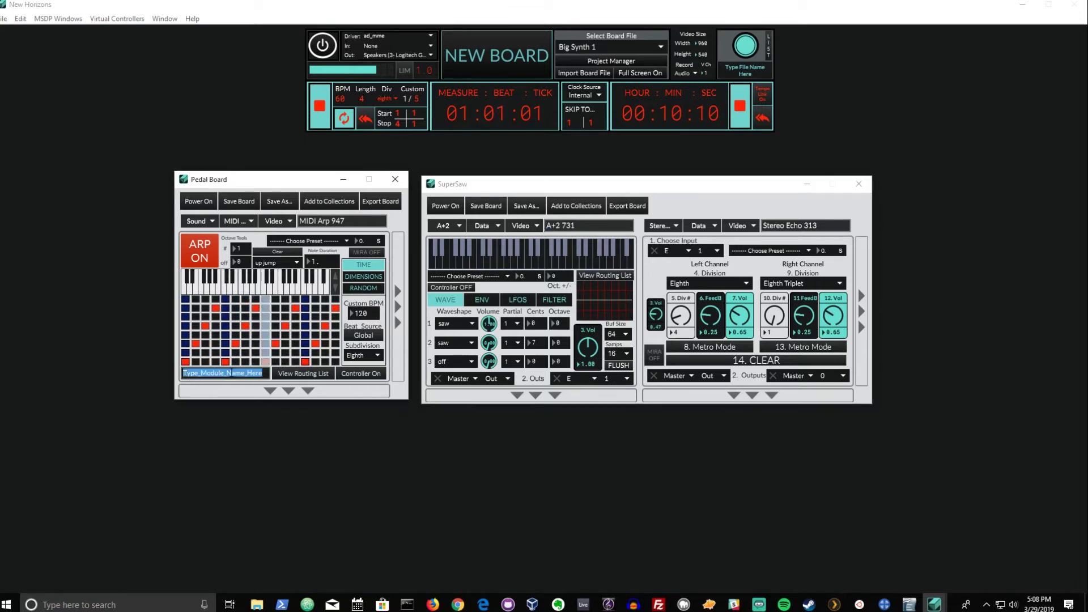
{"action": "key", "text": "ctrl+v"}
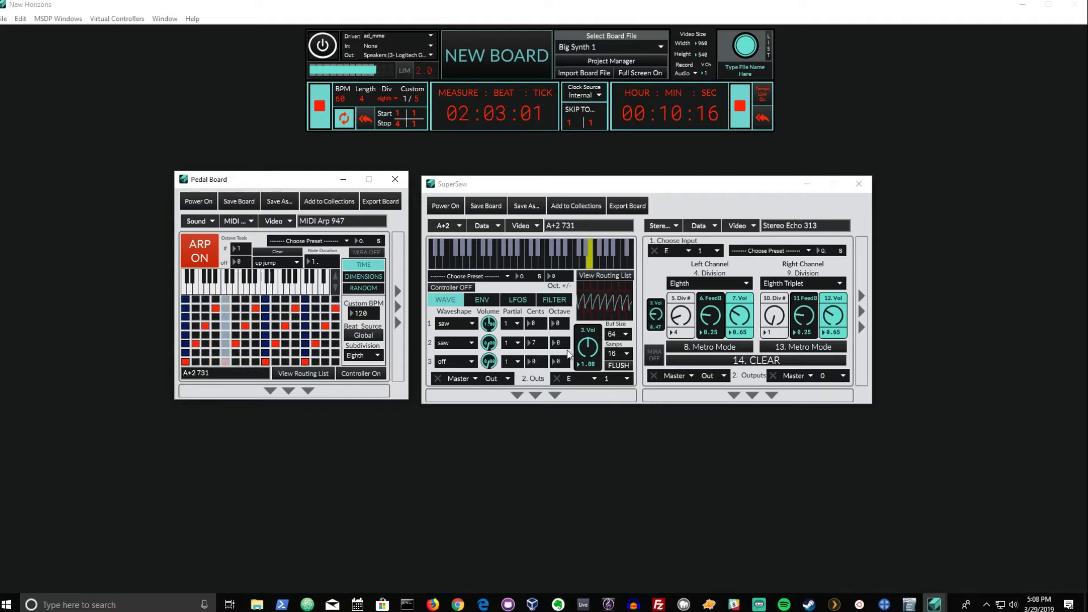
Audition the arpeggiator by switching it off, on and off again while holding a chord.
{"action": "left_click", "coordinate": [209, 250]}
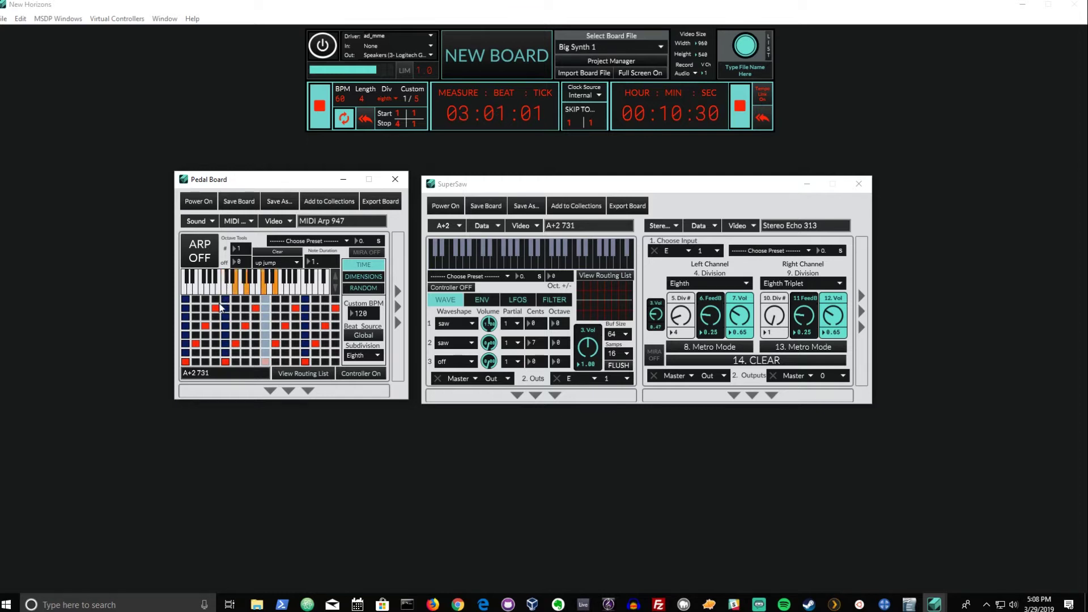
{"action": "left_click", "coordinate": [206, 250]}
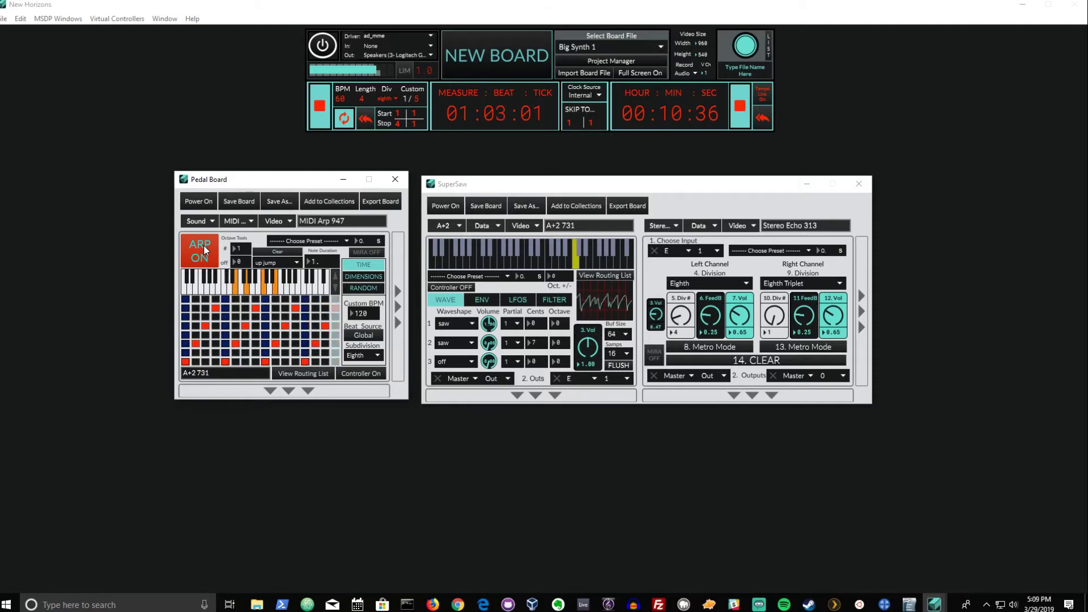
{"action": "left_click", "coordinate": [205, 250]}
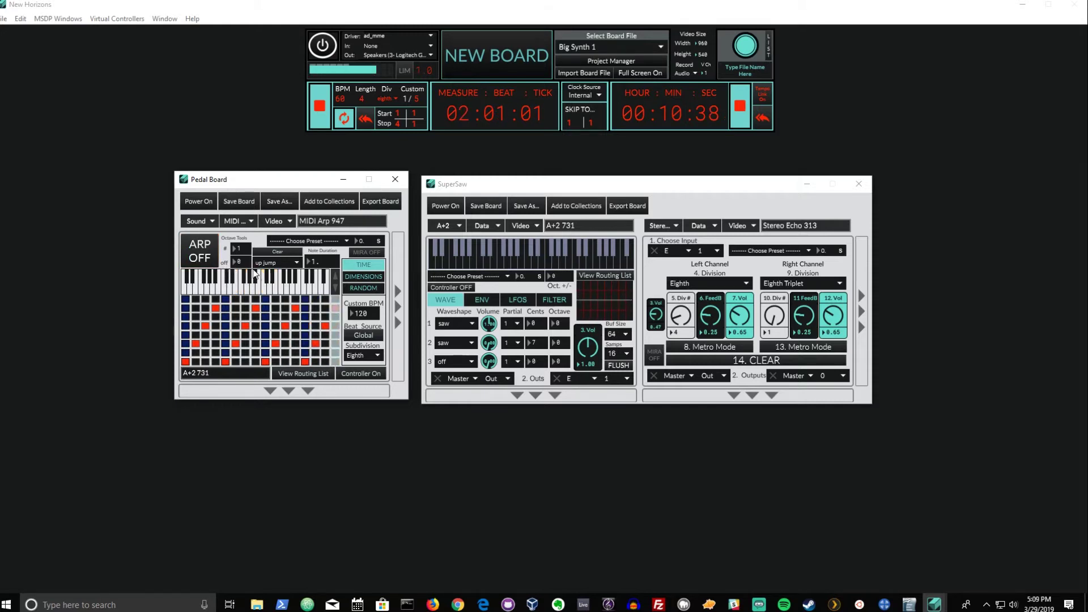
Set the arpeggiator's pattern to up and switch the arpeggiator on.
{"action": "left_click", "coordinate": [276, 263]}
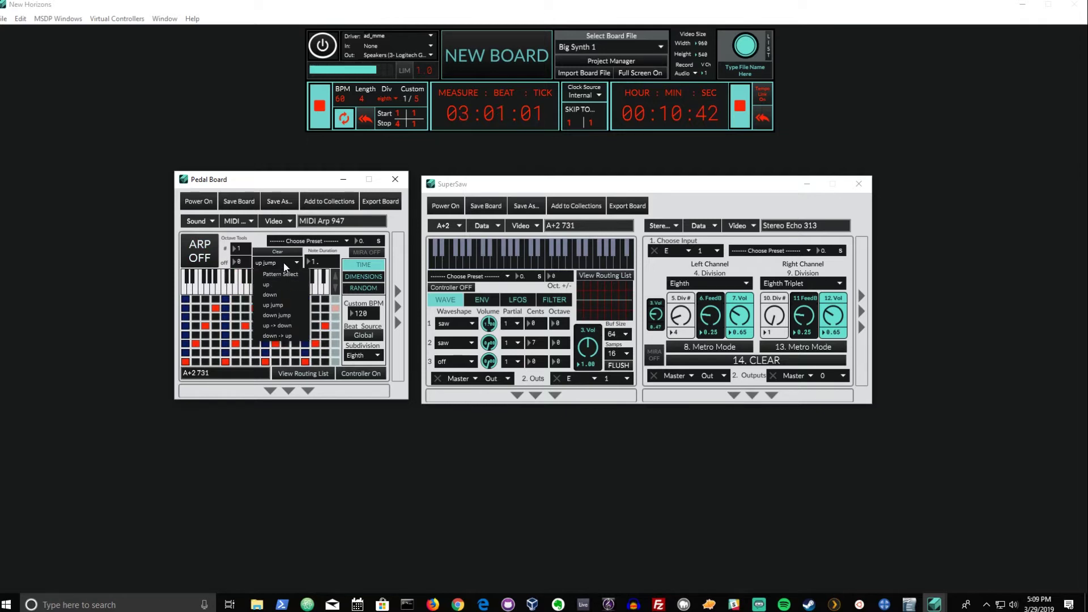
{"action": "left_click", "coordinate": [287, 283]}
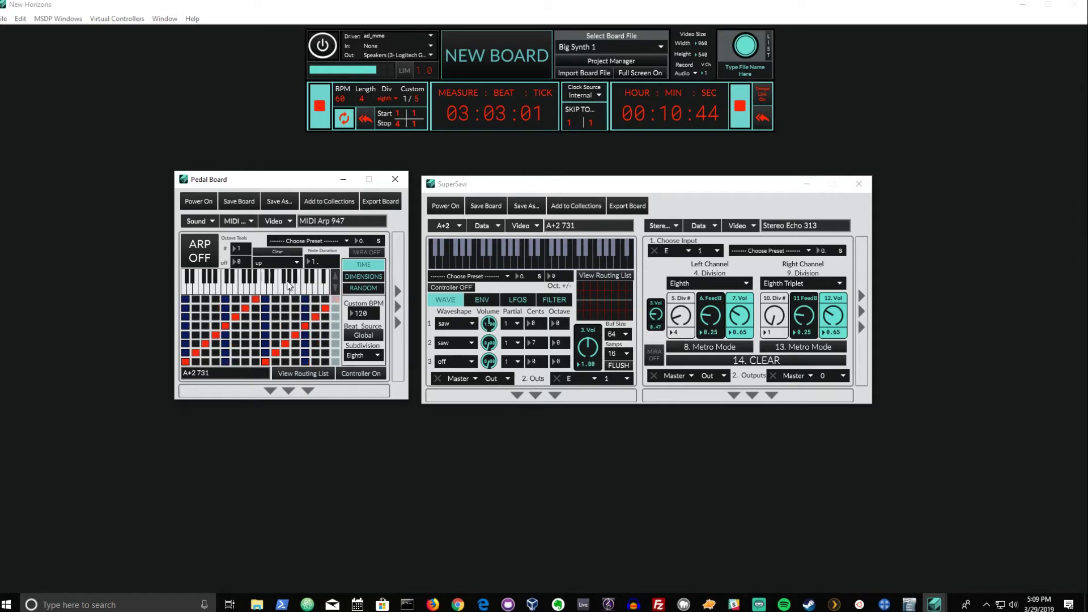
{"action": "left_click", "coordinate": [213, 252]}
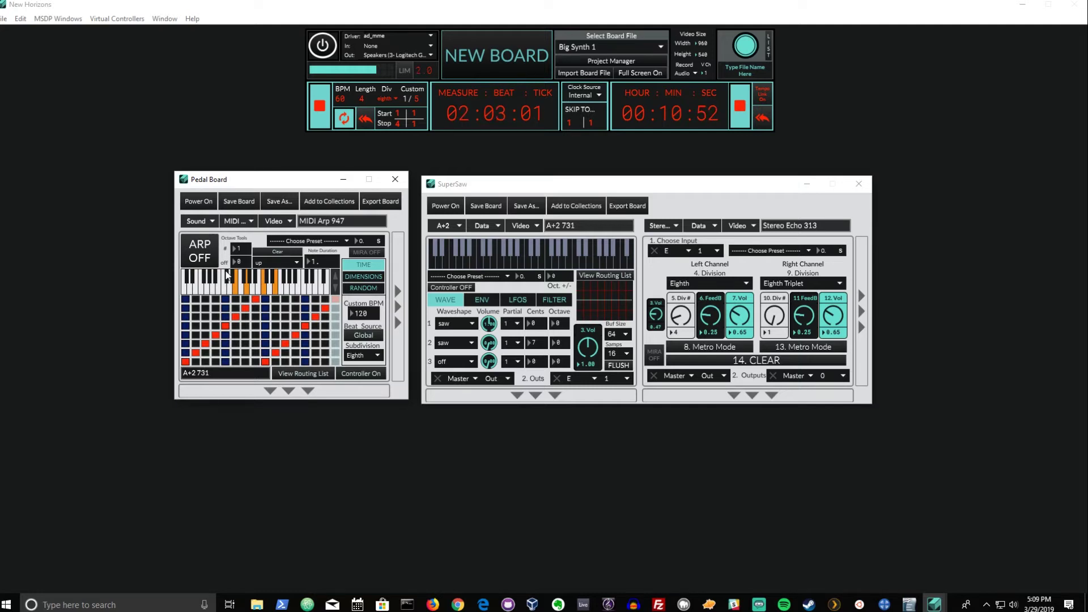
{"action": "left_click", "coordinate": [208, 263]}
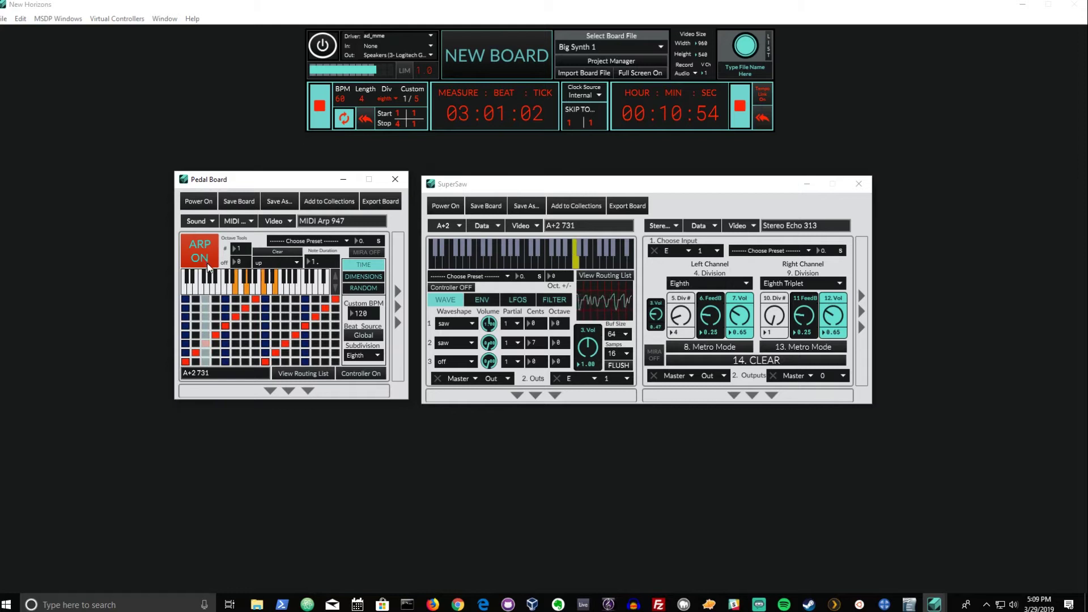
Try the down pattern on the running arpeggiator, and change it to up -> down.
{"action": "left_click", "coordinate": [278, 263]}
{"action": "left_click", "coordinate": [281, 294]}
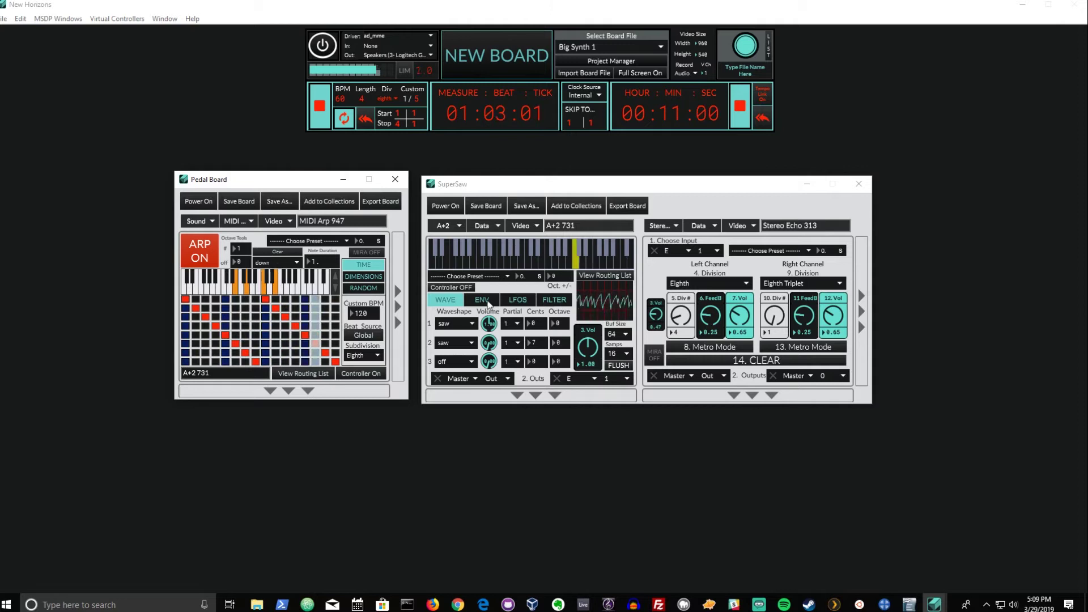
{"action": "left_click", "coordinate": [295, 262]}
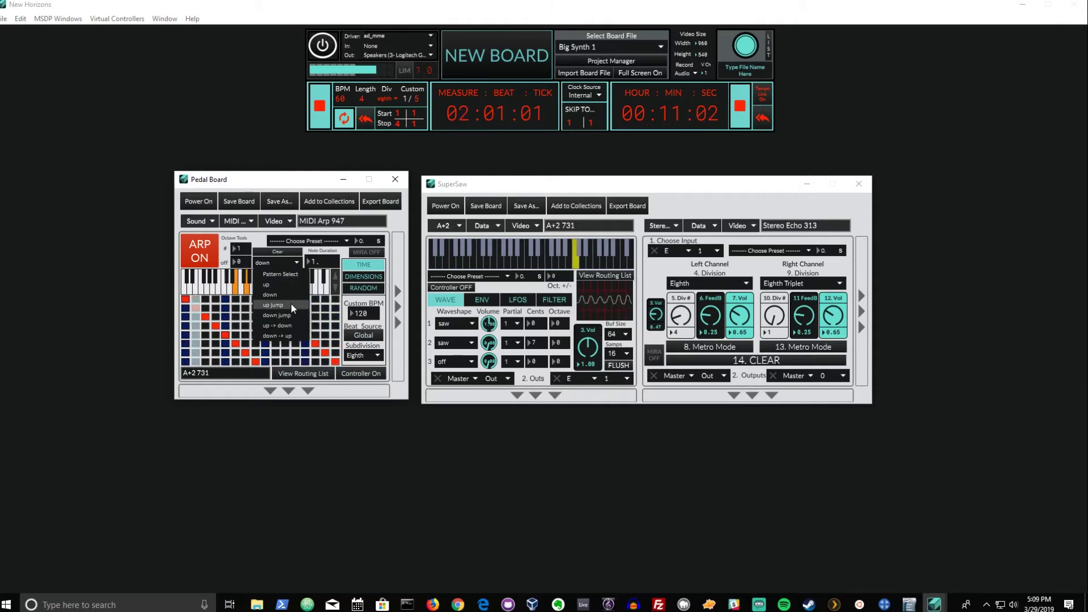
{"action": "left_click", "coordinate": [291, 325]}
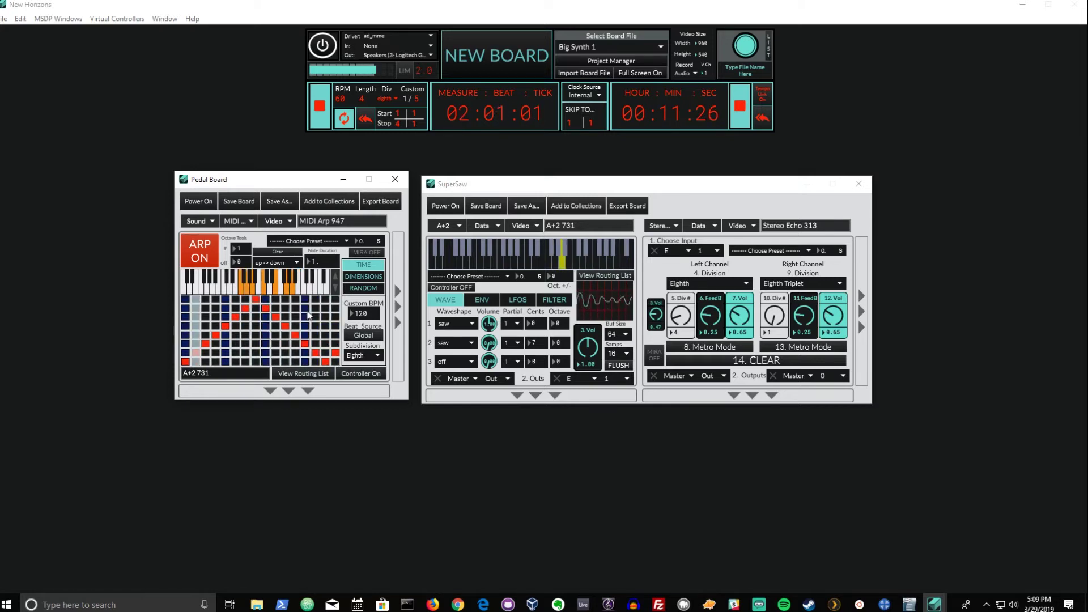
Stop the arpeggiator, clear its grid and place rising notes on rows 1, 4, 6 and 8 from the bottom in steps 1 to 4.
{"action": "left_click", "coordinate": [199, 243]}
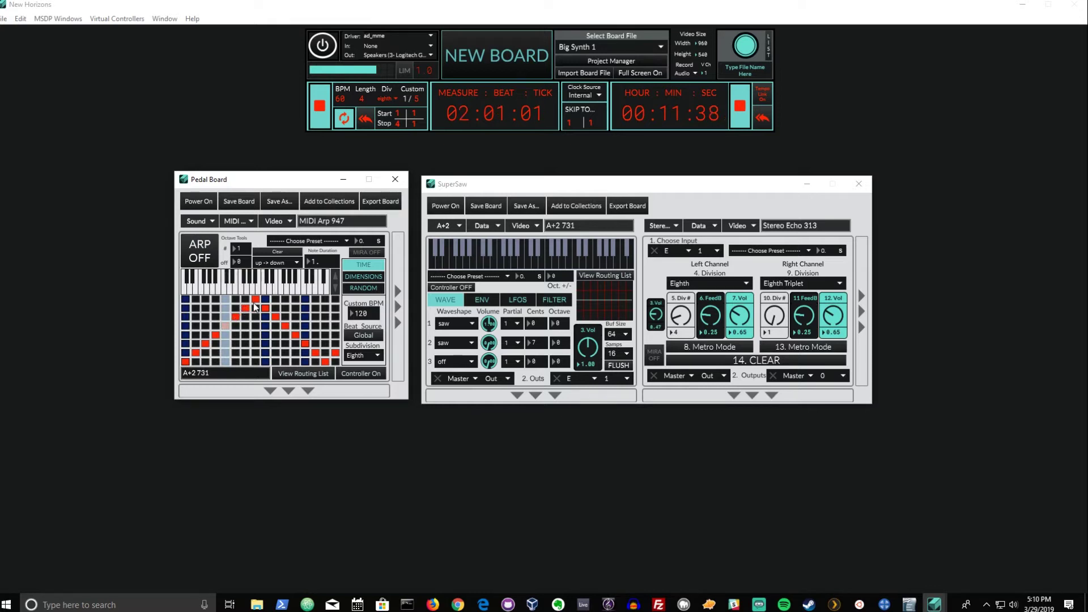
{"action": "left_click", "coordinate": [273, 252]}
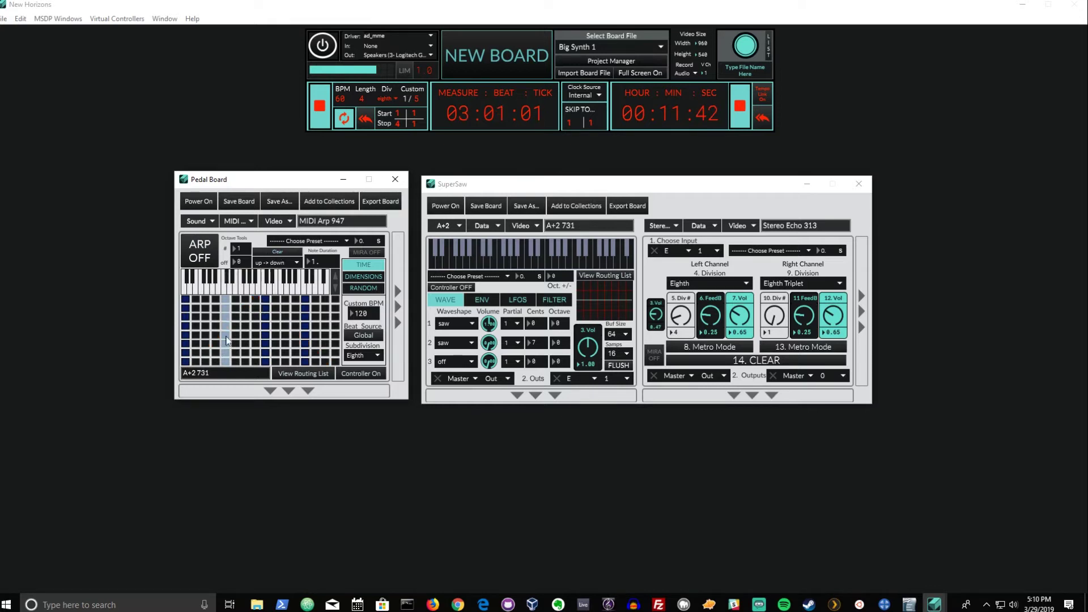
{"action": "left_click", "coordinate": [186, 362]}
{"action": "left_click", "coordinate": [195, 335]}
{"action": "left_click", "coordinate": [205, 317]}
{"action": "left_click", "coordinate": [216, 298]}
Switch the arpeggiator on and add single notes at varied heights to steps 5, 7, 9 and 11 to 14.
{"action": "left_click", "coordinate": [201, 258]}
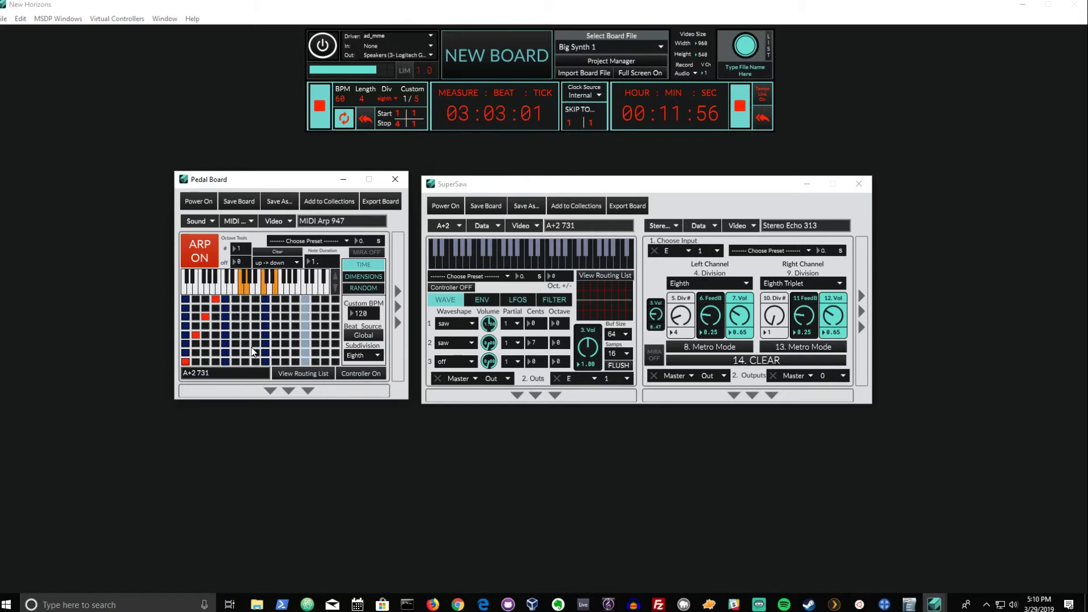
{"action": "left_click", "coordinate": [225, 317]}
{"action": "left_click", "coordinate": [245, 343]}
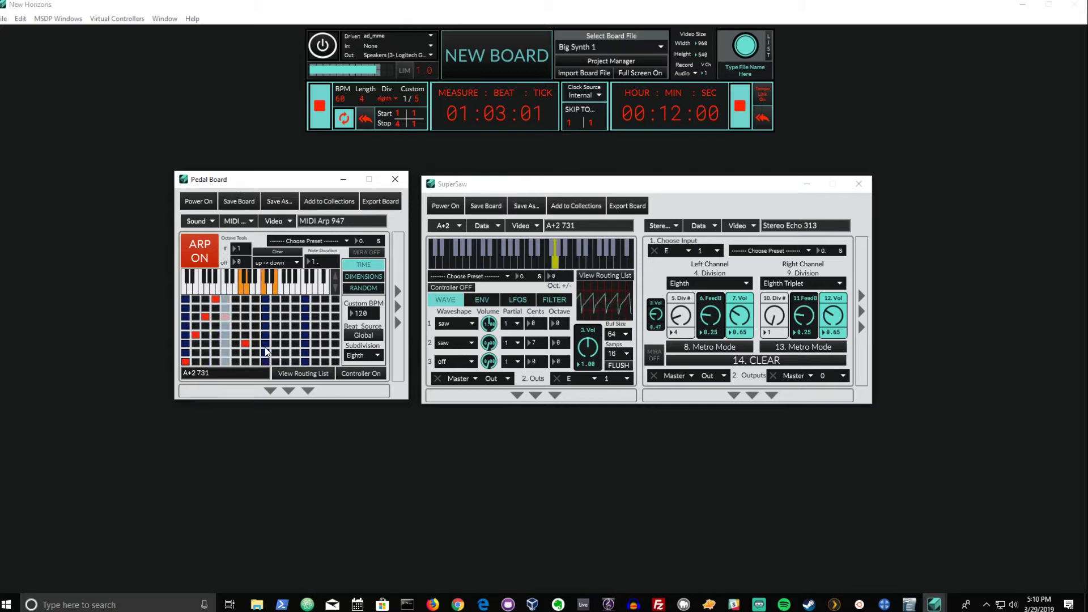
{"action": "left_click", "coordinate": [265, 353]}
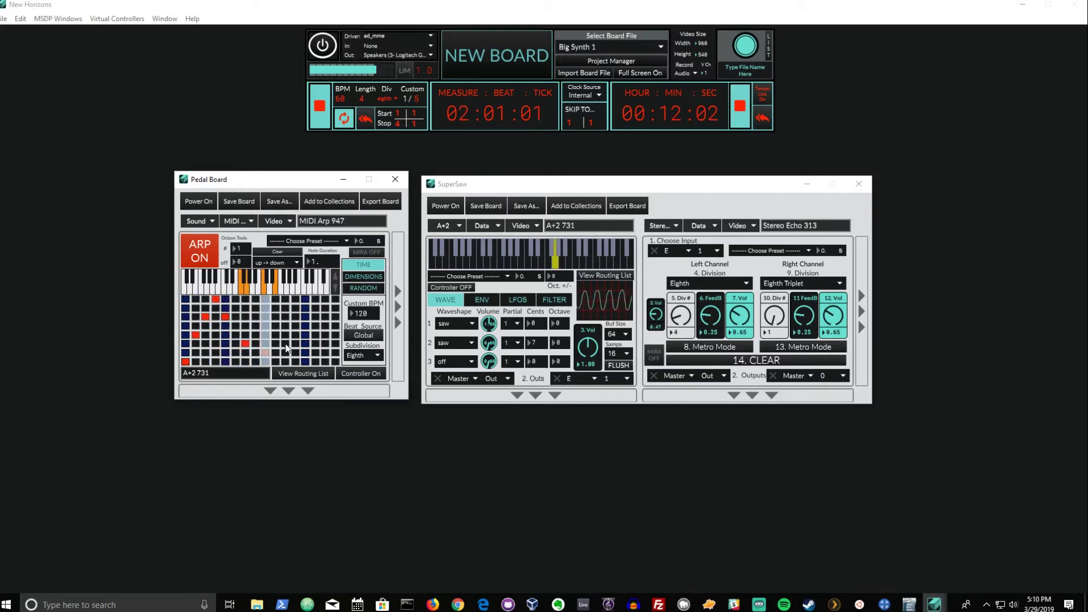
{"action": "left_click", "coordinate": [285, 344]}
{"action": "left_click", "coordinate": [295, 335]}
{"action": "left_click", "coordinate": [305, 308]}
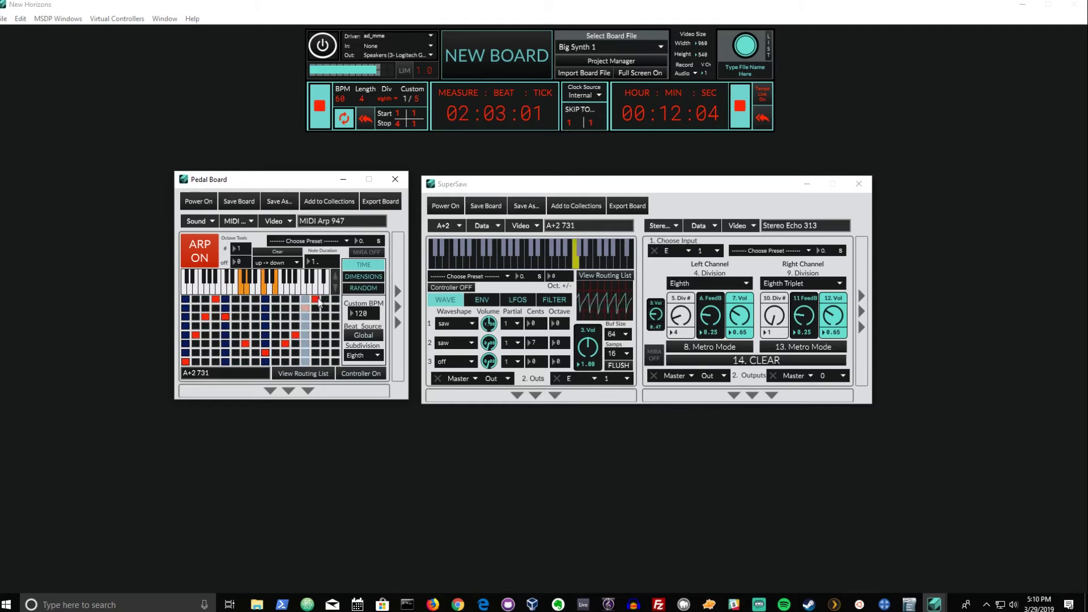
Stack extra notes onto steps 1, 2 and 11 to 13 of the arpeggiator grid, and fill steps 15 and 16.
{"action": "left_click", "coordinate": [209, 265]}
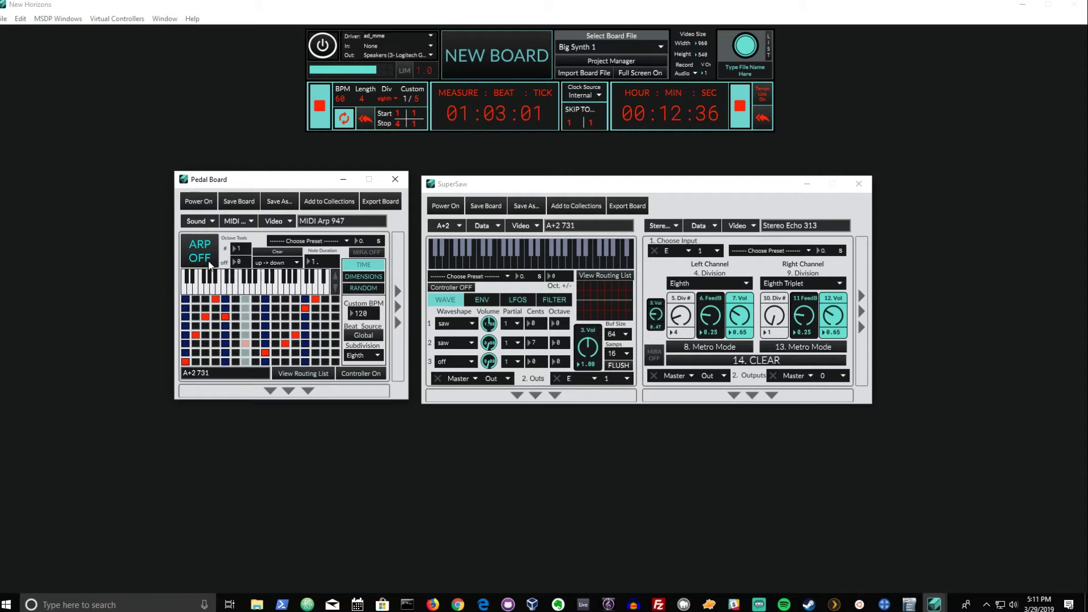
{"action": "left_click", "coordinate": [286, 309]}
{"action": "left_click", "coordinate": [295, 353]}
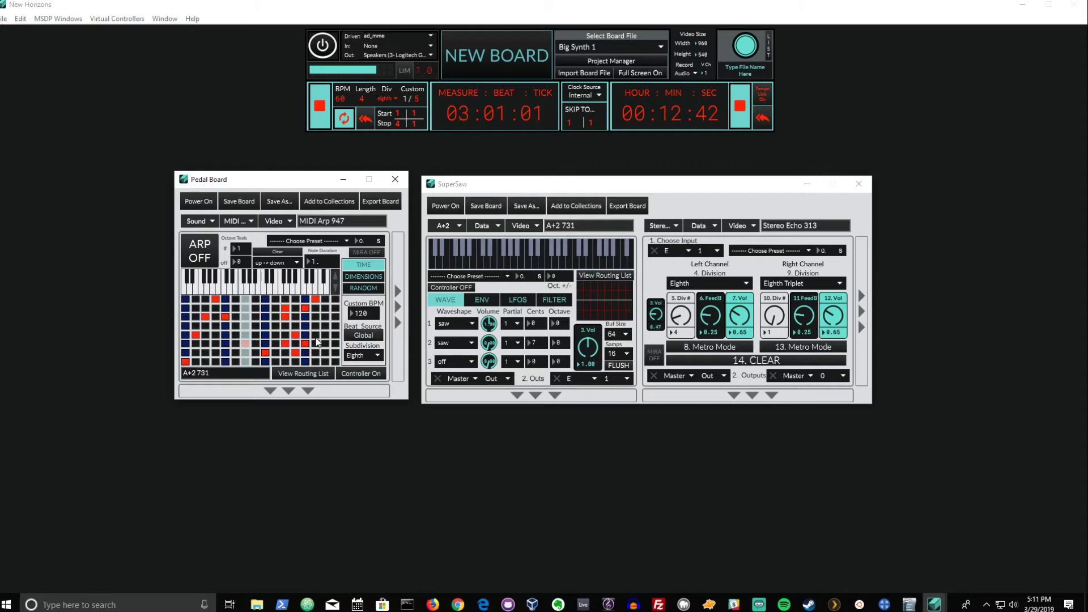
{"action": "left_click", "coordinate": [328, 318]}
{"action": "left_click", "coordinate": [199, 250]}
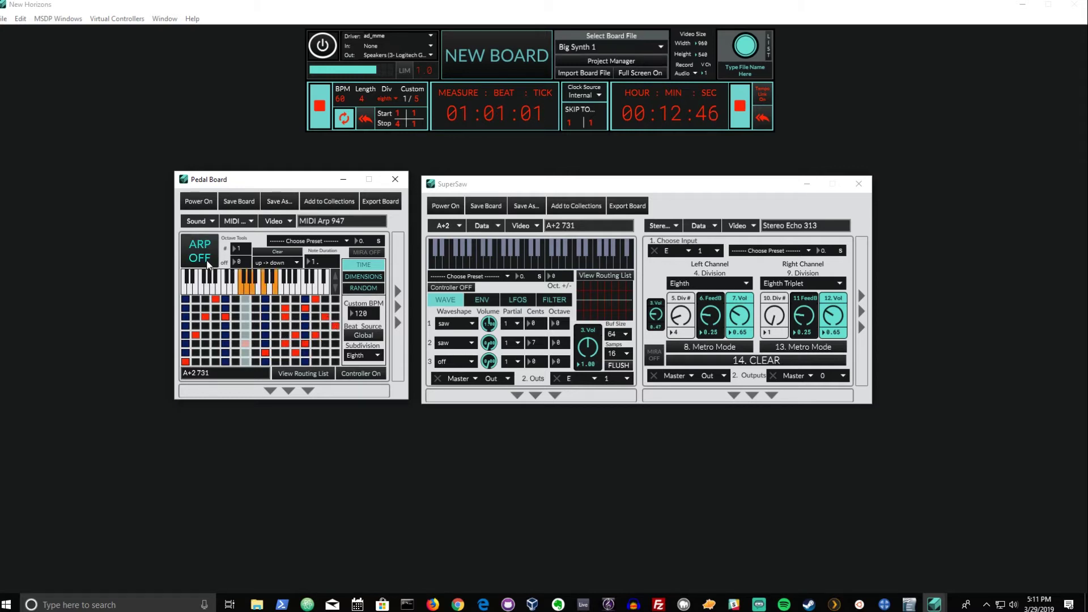
{"action": "left_click", "coordinate": [186, 319]}
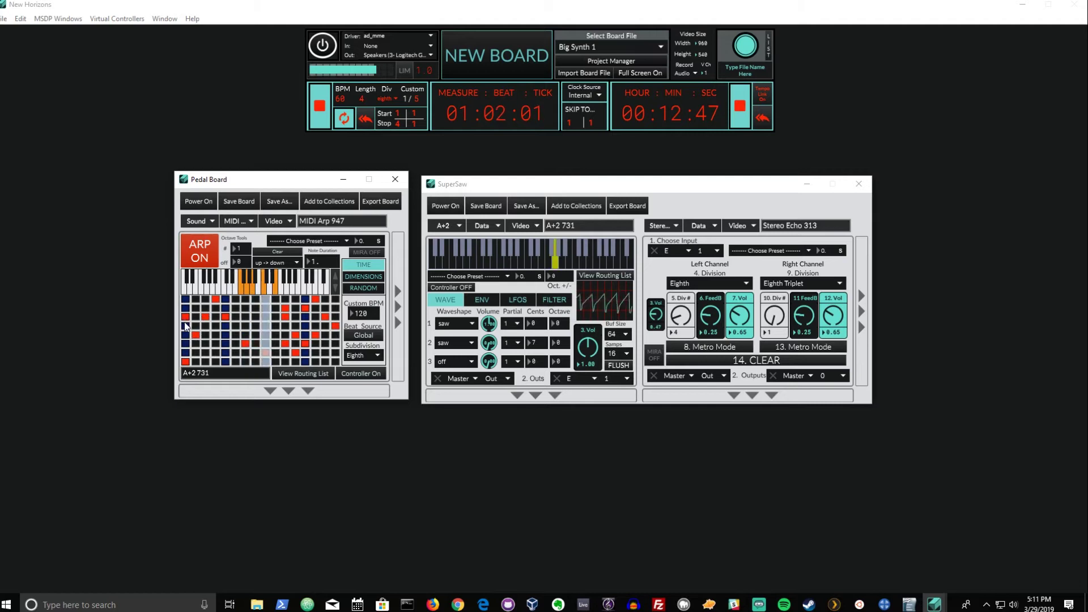
{"action": "left_click", "coordinate": [195, 353]}
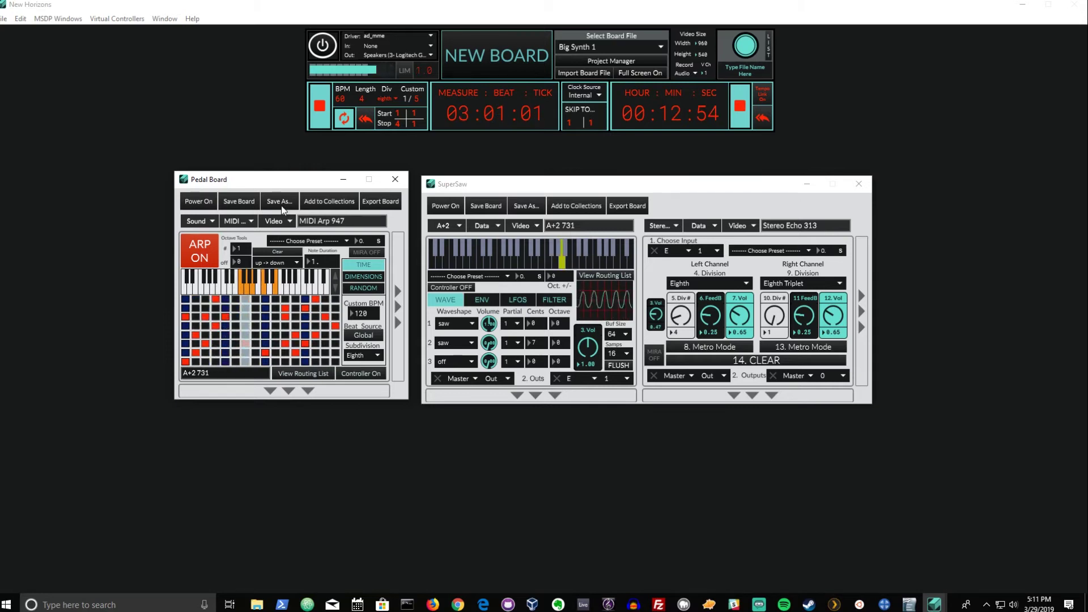
Set the arpeggiator's octave number to 4 and octave offset to -2, auditioning the arpeggio between the two changes.
{"action": "left_click", "coordinate": [203, 259]}
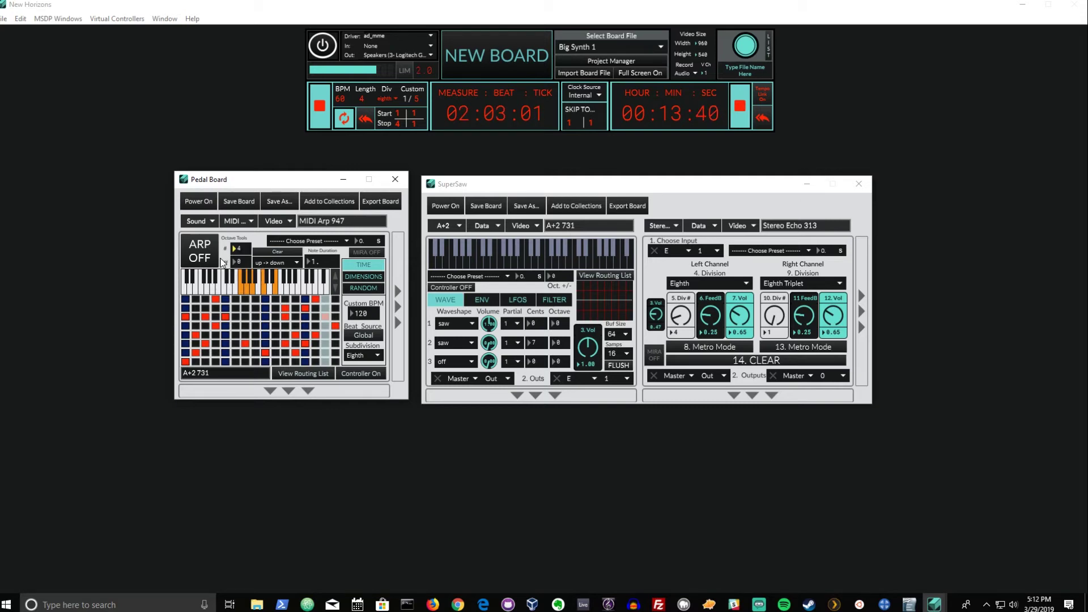
{"action": "left_click", "coordinate": [209, 260]}
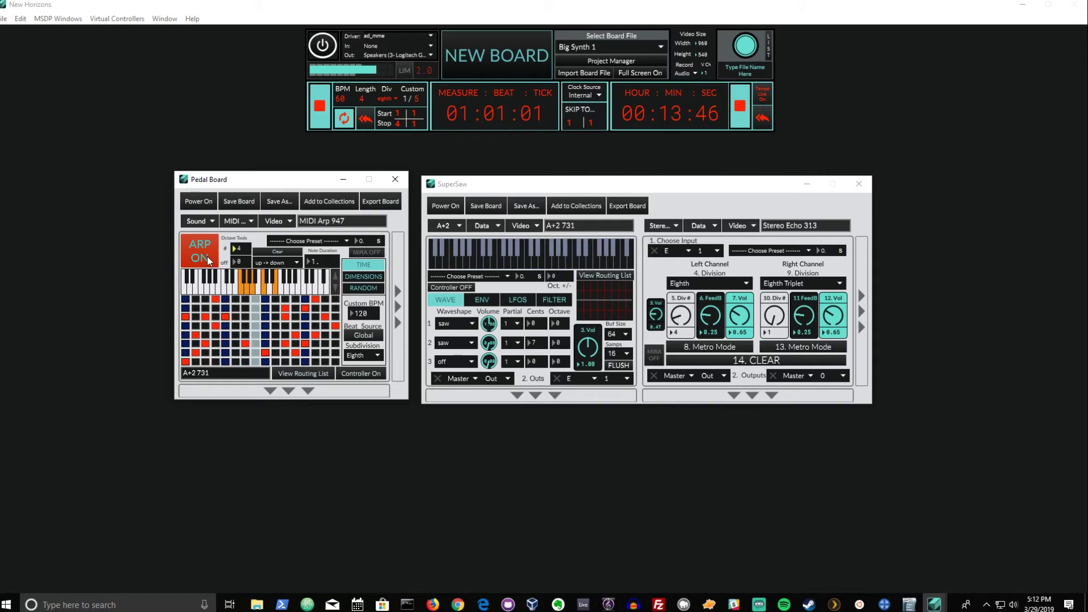
{"action": "left_click", "coordinate": [209, 261]}
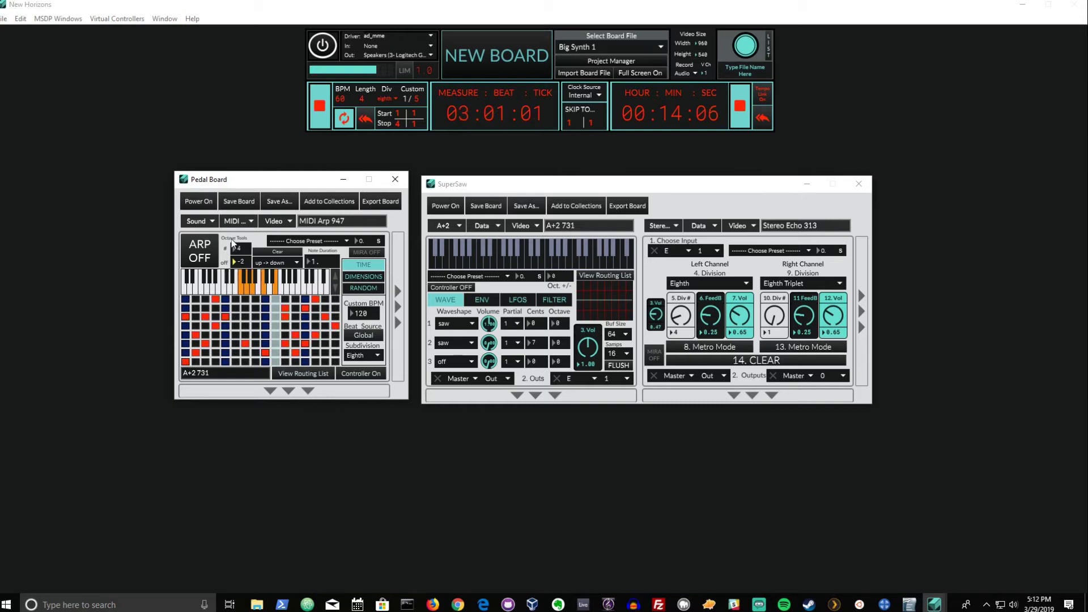
Start the arpeggiator, set its octave offset to -1 while auditioning the arpeggio, and switch it off.
{"action": "left_click", "coordinate": [201, 251]}
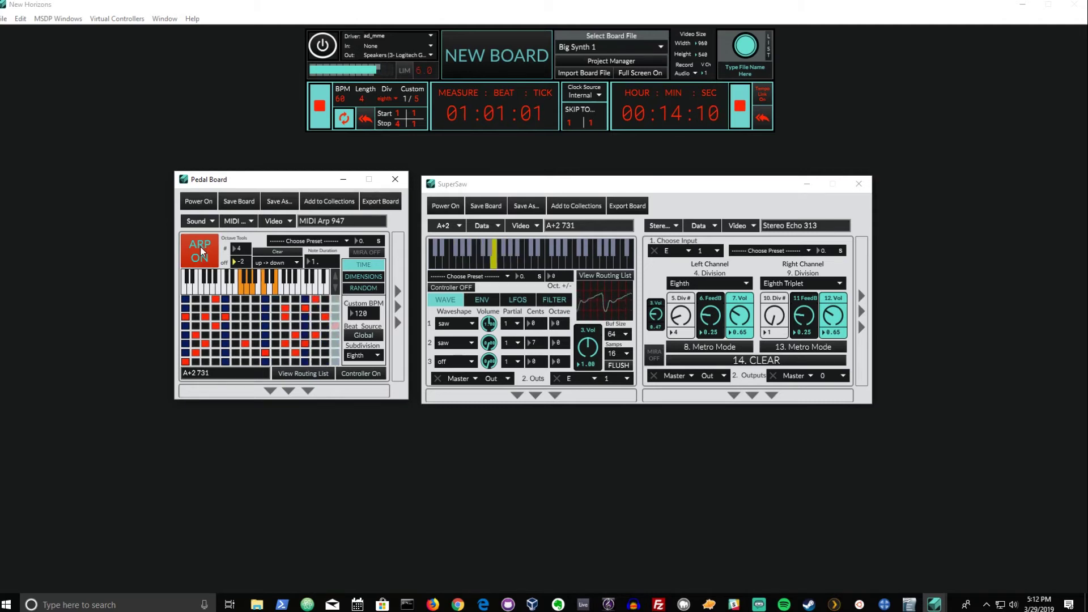
{"action": "mouse_move", "coordinate": [238, 260]}
{"action": "left_mouse_down"}
{"action": "mouse_move", "coordinate": [221, 263]}
{"action": "mouse_move", "coordinate": [254, 259]}
{"action": "left_mouse_up"}
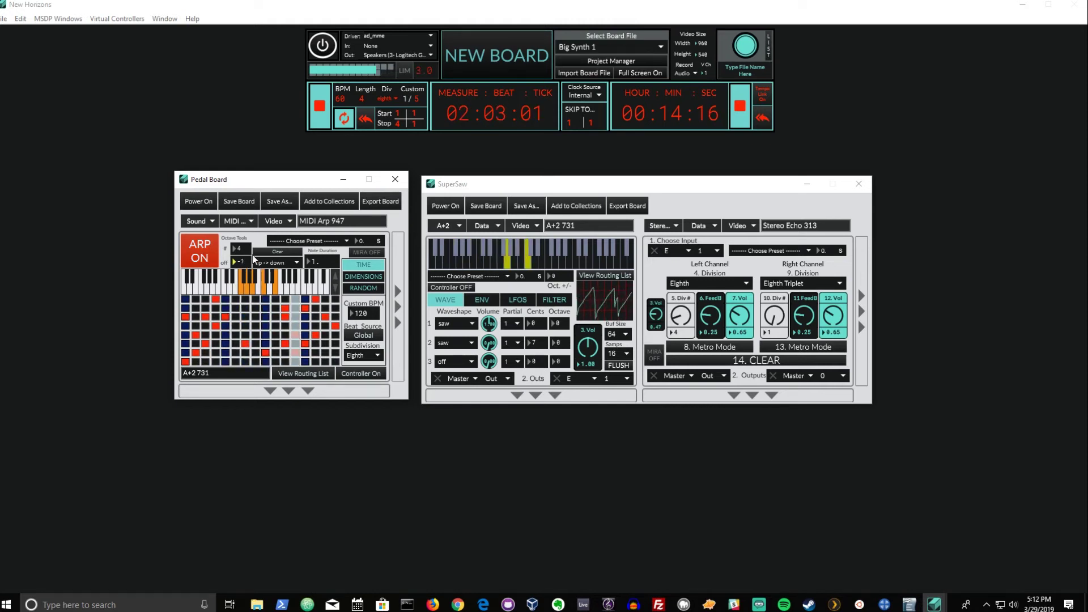
{"action": "left_click", "coordinate": [255, 252]}
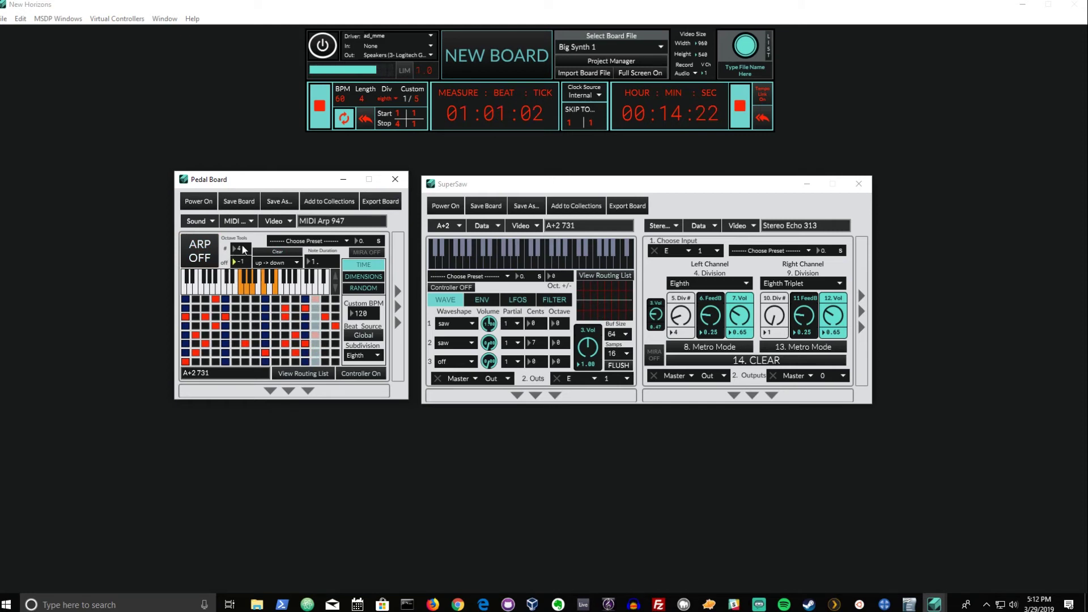
{"action": "left_click", "coordinate": [266, 253]}
Set the arpeggiator's note duration to 0.5 and audition the arpeggio briefly.
{"action": "left_click", "coordinate": [329, 265]}
{"action": "left_click_drag", "start_coordinate": [329, 265], "coordinate": [328, 291]}
{"action": "left_click", "coordinate": [209, 260]}
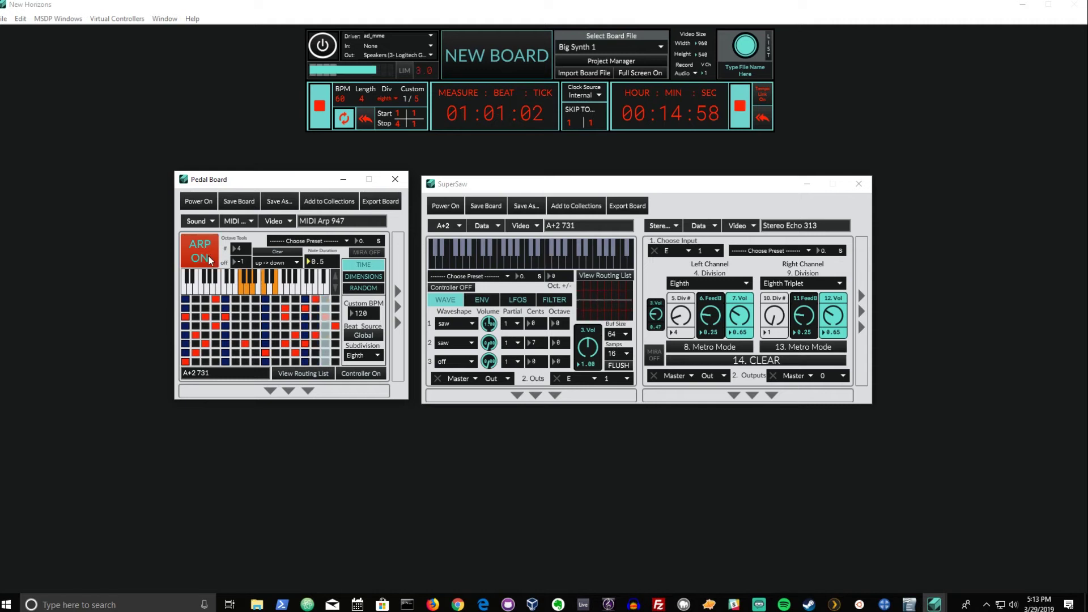
{"action": "left_click", "coordinate": [210, 260]}
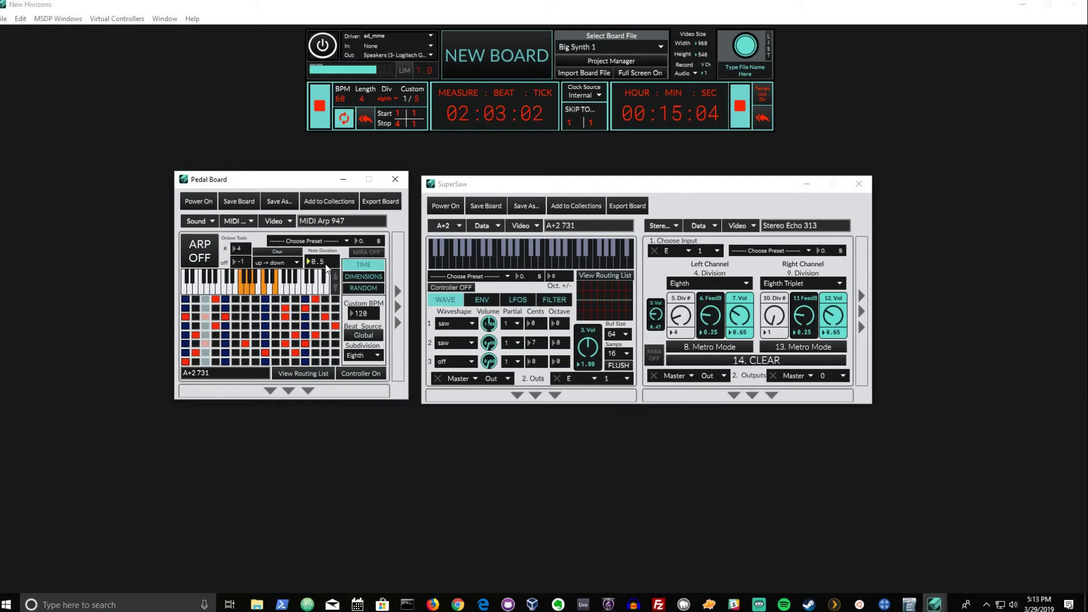
Set the note duration to 1.32, audition the longer notes, and return the duration to 0.5.
{"action": "left_click_drag", "start_coordinate": [326, 263], "coordinate": [326, 255]}
{"action": "left_click", "coordinate": [201, 258]}
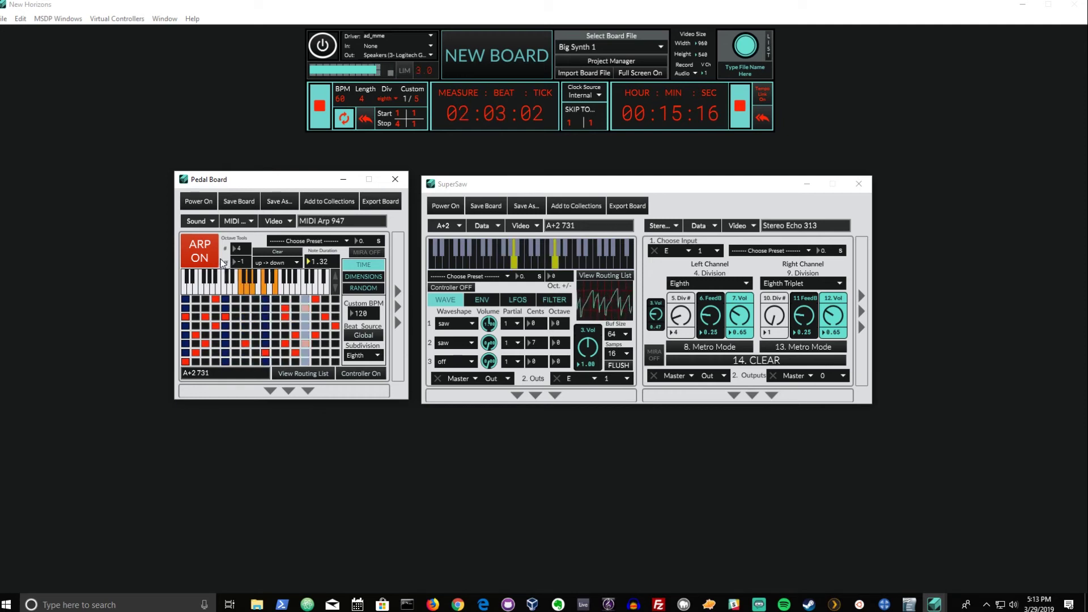
{"action": "left_click", "coordinate": [217, 259]}
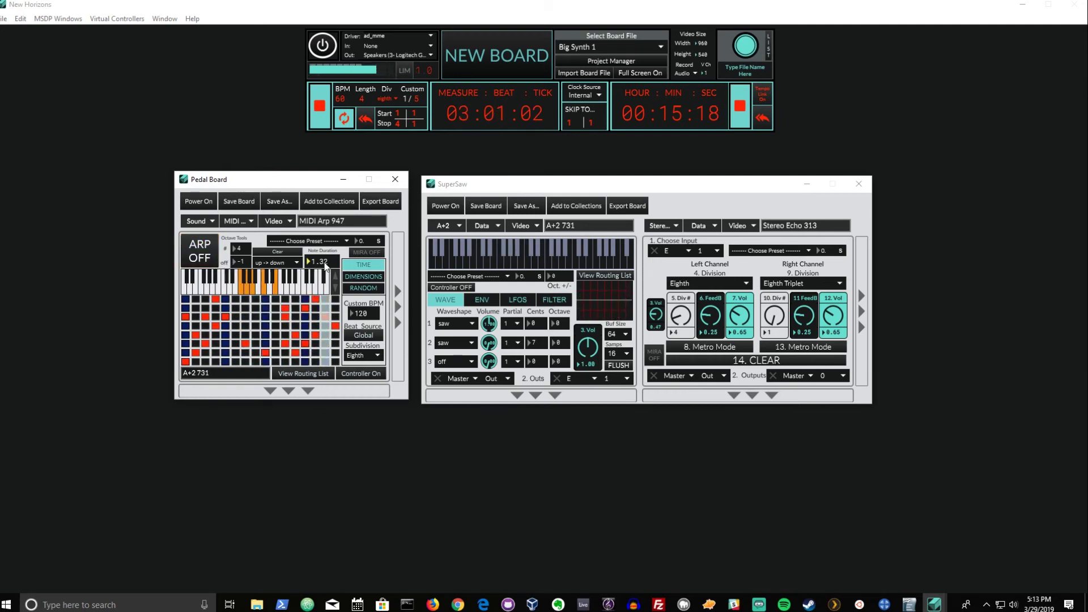
{"action": "left_click_drag", "start_coordinate": [321, 261], "coordinate": [321, 266]}
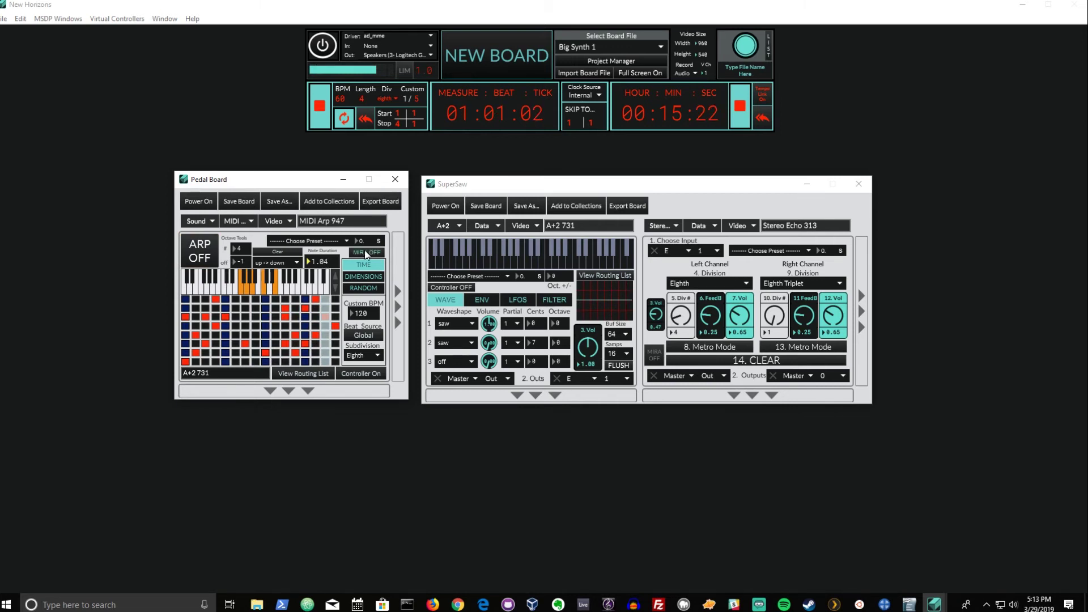
{"action": "key", "text": "Return"}
Look through the arpeggiator's dimensions and random settings and return to its time settings.
{"action": "left_click", "coordinate": [372, 278]}
{"action": "left_click", "coordinate": [374, 289]}
{"action": "left_click", "coordinate": [374, 277]}
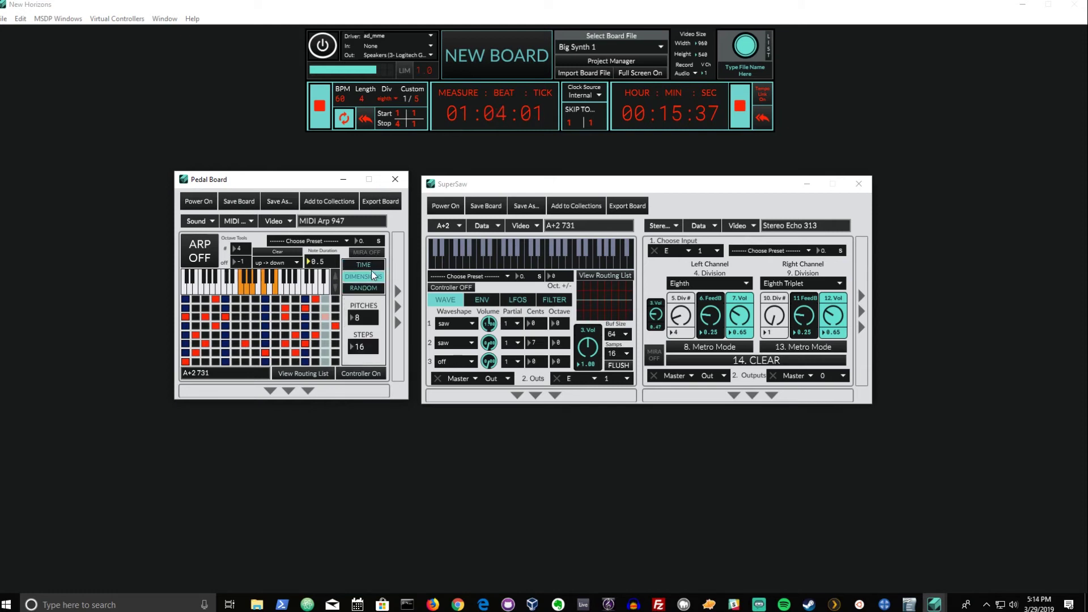
{"action": "left_click", "coordinate": [373, 266]}
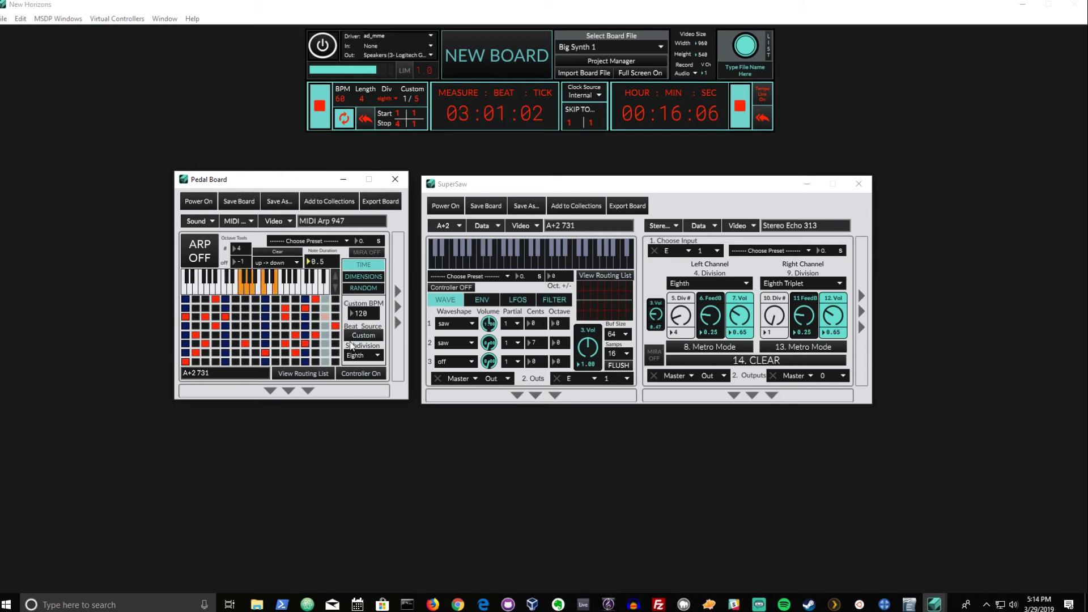
Set the arpeggiator's beat source to Global and view the available subdivisions without changing the current one.
{"action": "left_click", "coordinate": [363, 336]}
{"action": "left_click", "coordinate": [361, 361]}
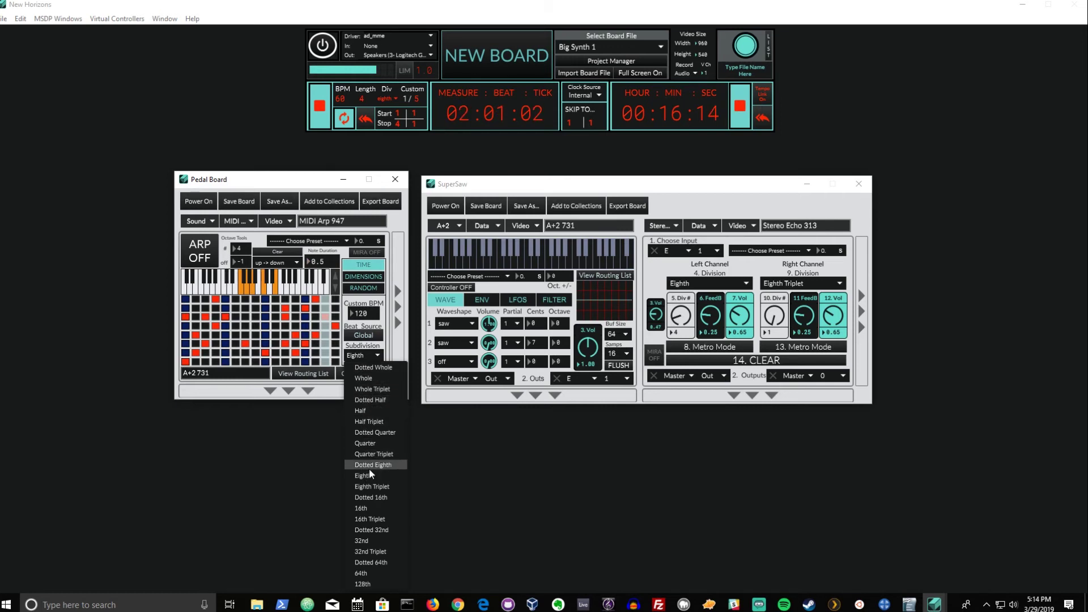
{"action": "left_click", "coordinate": [363, 302]}
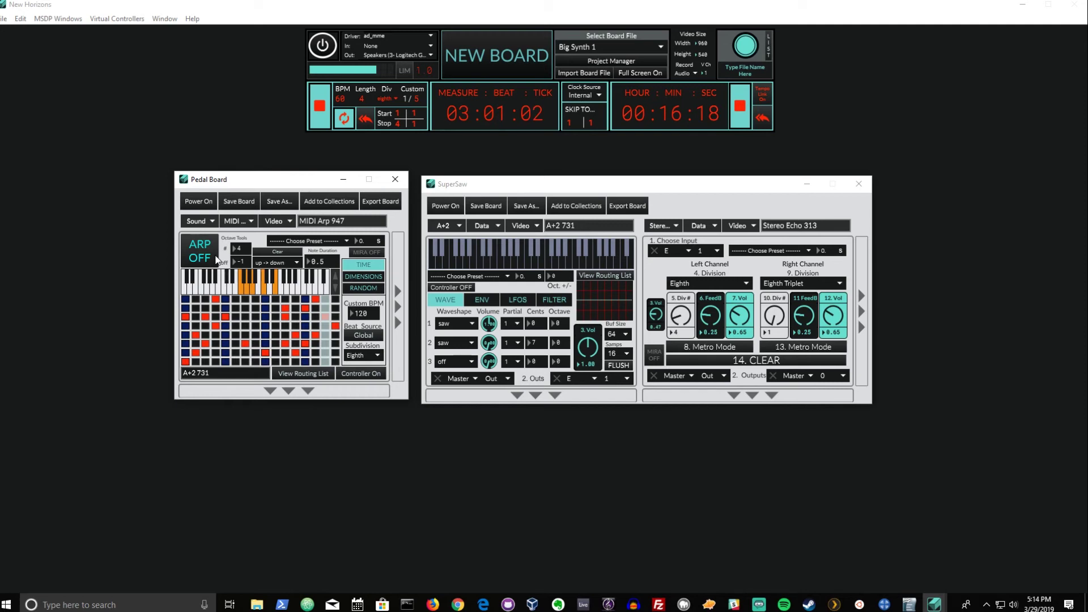
Start the arpeggiator and set its subdivision to 16th while it plays.
{"action": "left_click", "coordinate": [216, 259]}
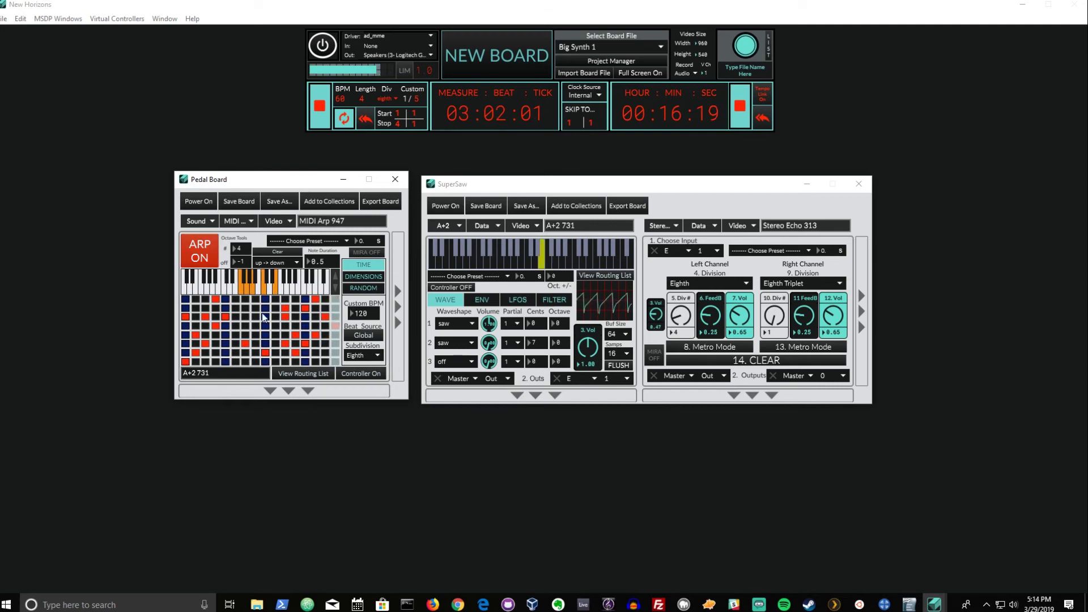
{"action": "left_click", "coordinate": [355, 357]}
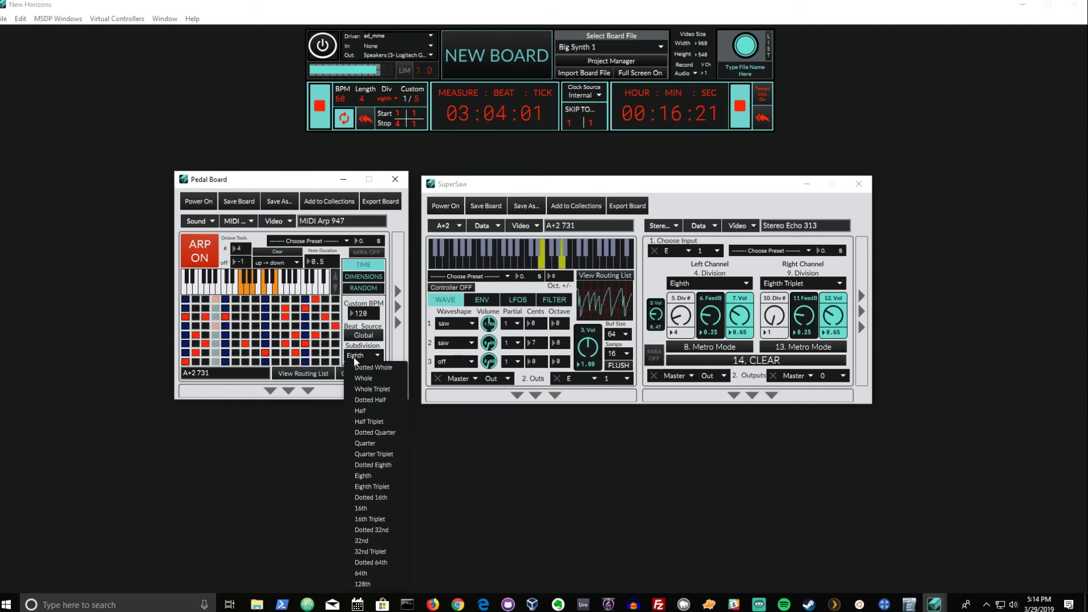
{"action": "left_click", "coordinate": [373, 509]}
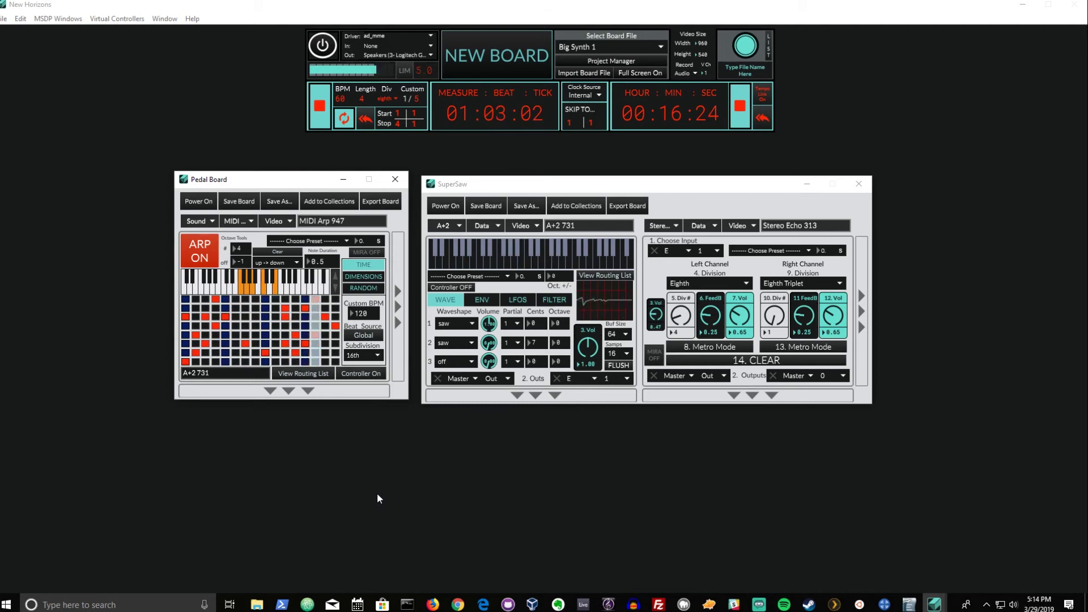
Change the playing arpeggiator's subdivision to Whole.
{"action": "left_click", "coordinate": [364, 358]}
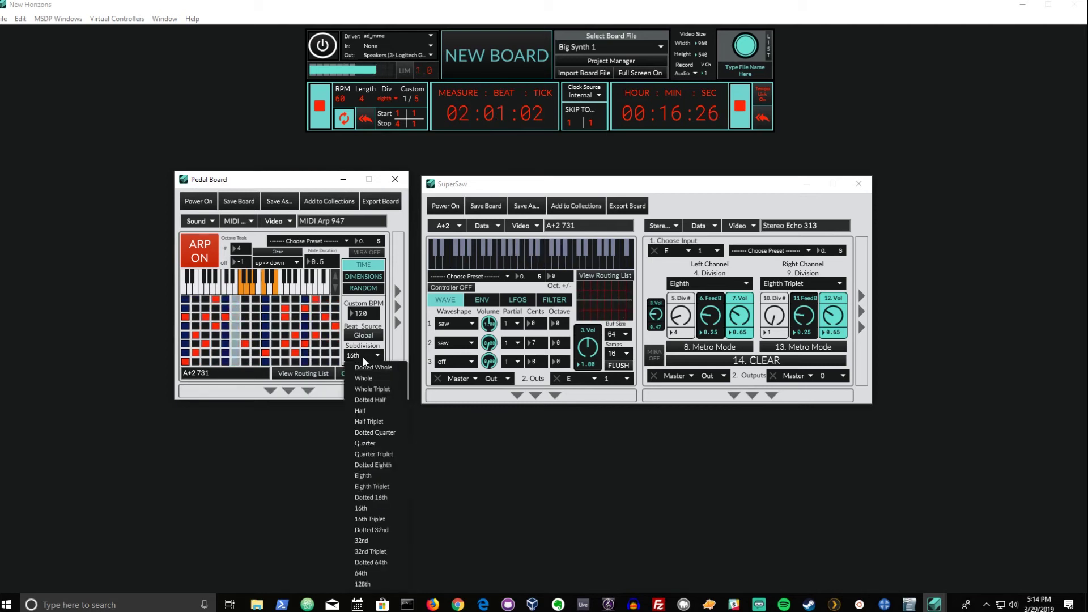
{"action": "left_click", "coordinate": [363, 355]}
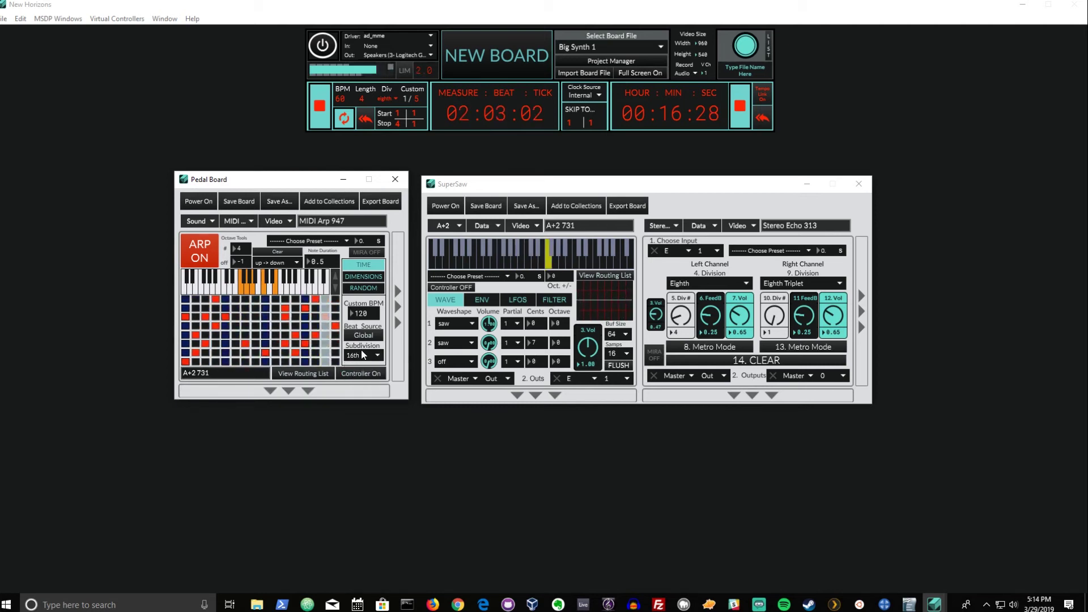
{"action": "left_click", "coordinate": [363, 355]}
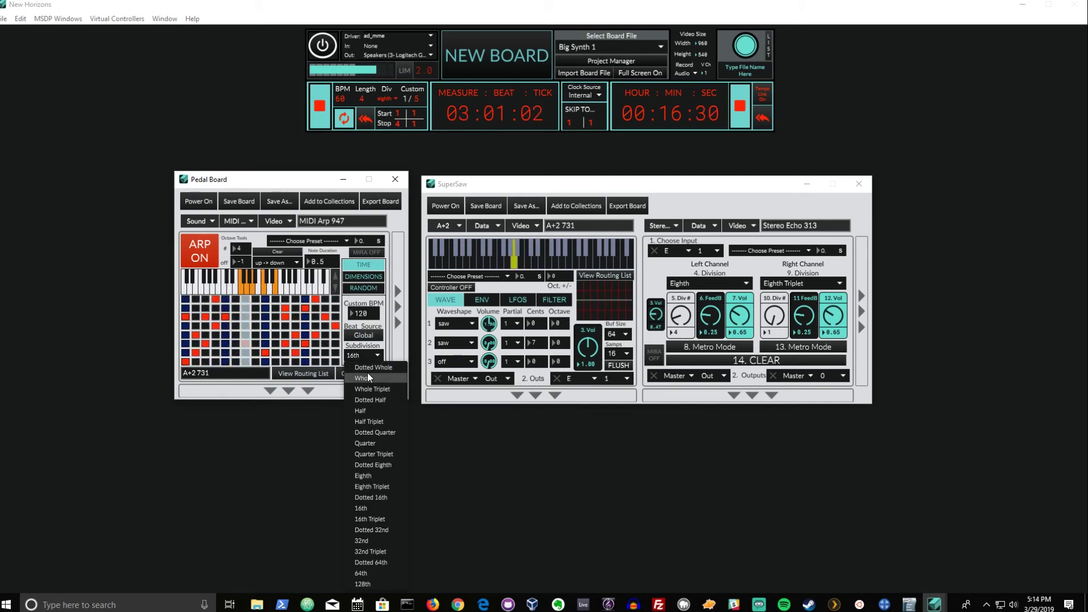
{"action": "left_click", "coordinate": [367, 378]}
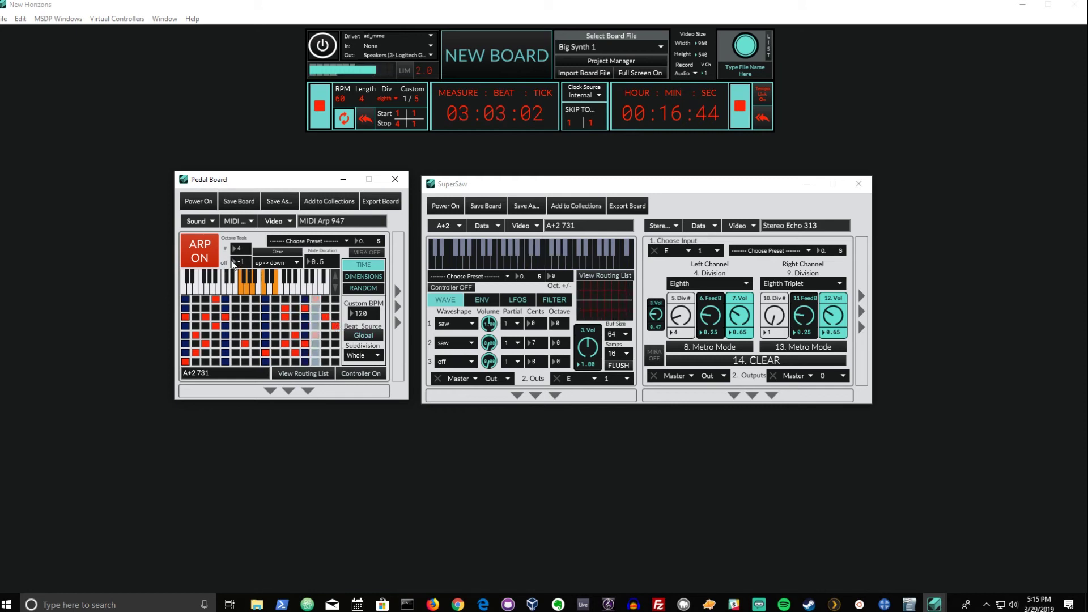
Set the subdivision to Eighth, listen to the arpeggio, and switch the arpeggiator off.
{"action": "left_click", "coordinate": [360, 356]}
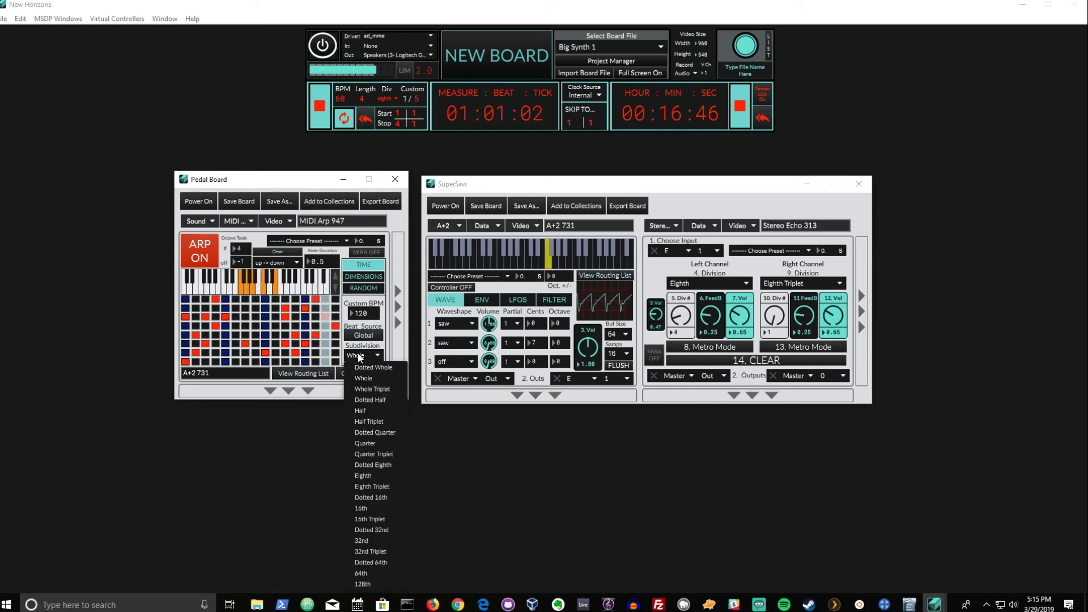
{"action": "left_click", "coordinate": [371, 476]}
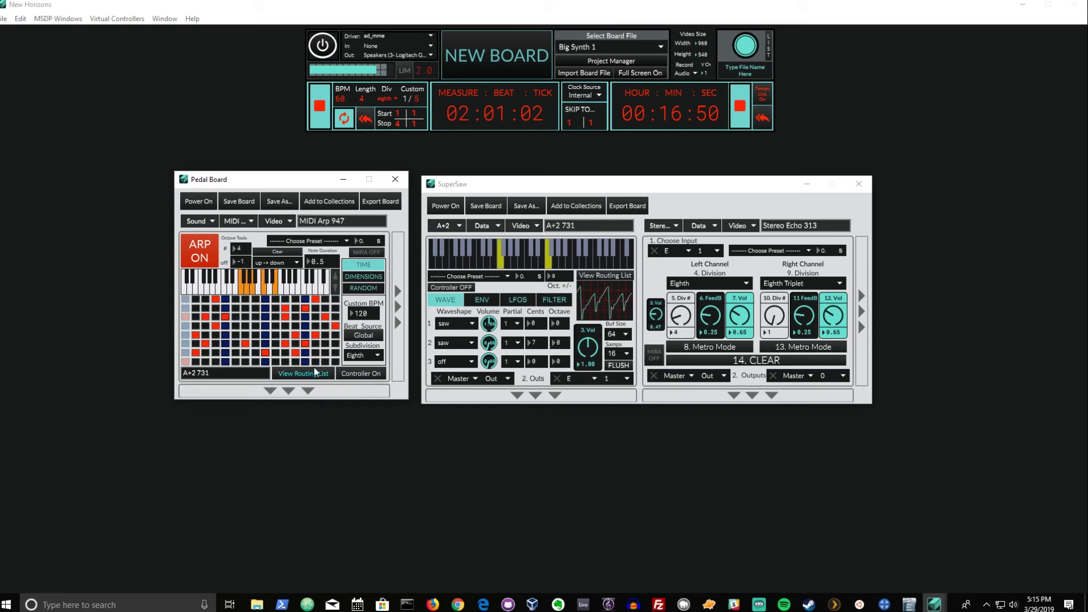
{"action": "left_click", "coordinate": [207, 260]}
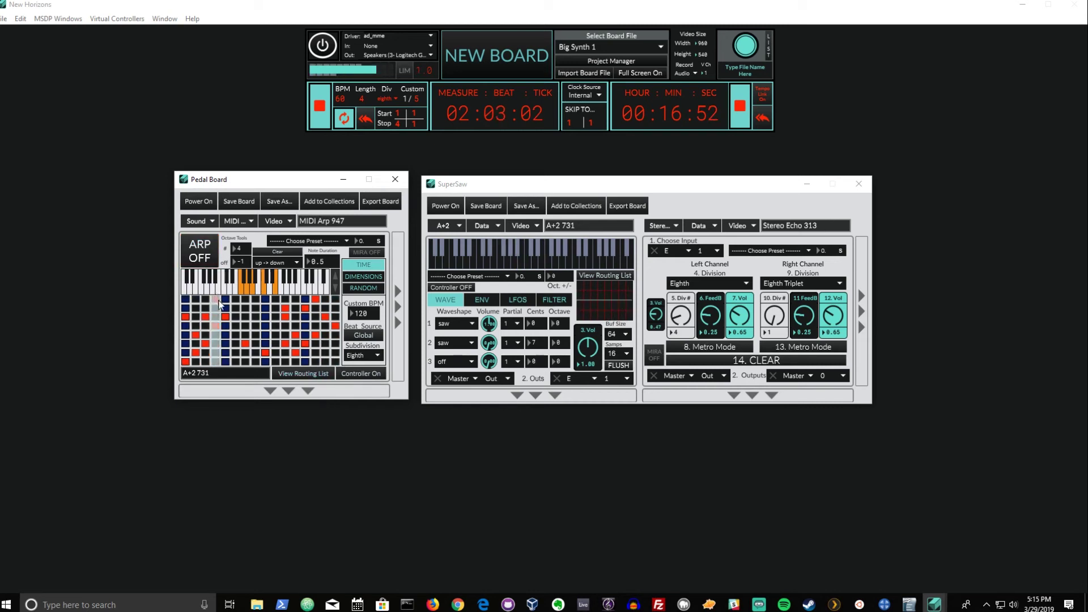
Enlarge the arpeggiator grid to 16 pitches and 32 steps, and audition the resized pattern.
{"action": "left_click", "coordinate": [367, 277]}
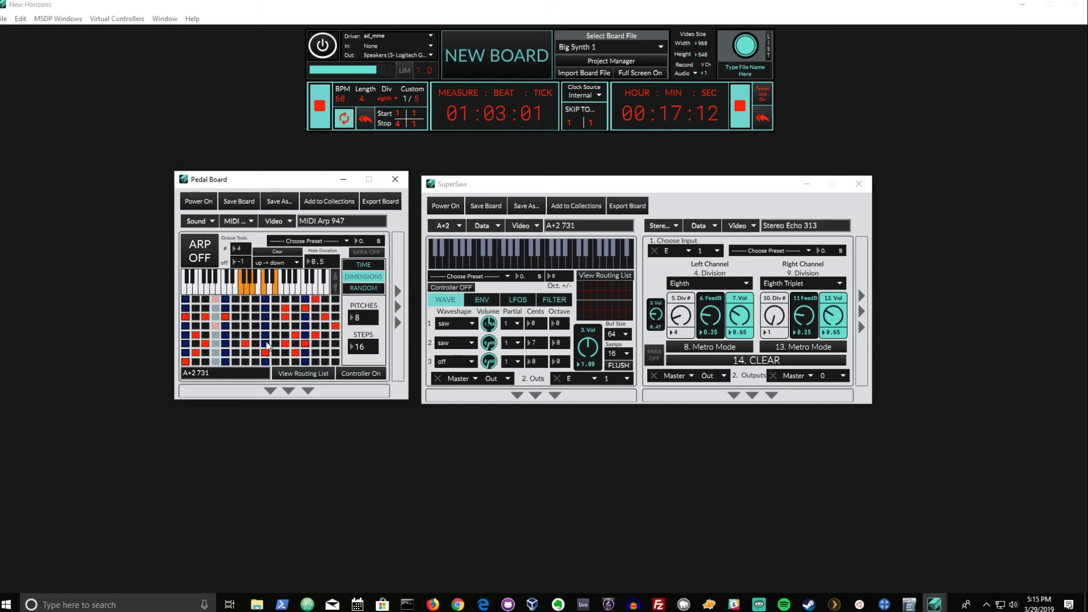
{"action": "mouse_move", "coordinate": [367, 321]}
{"action": "left_mouse_down"}
{"action": "mouse_move", "coordinate": [365, 358]}
{"action": "mouse_move", "coordinate": [365, 339]}
{"action": "left_mouse_up"}
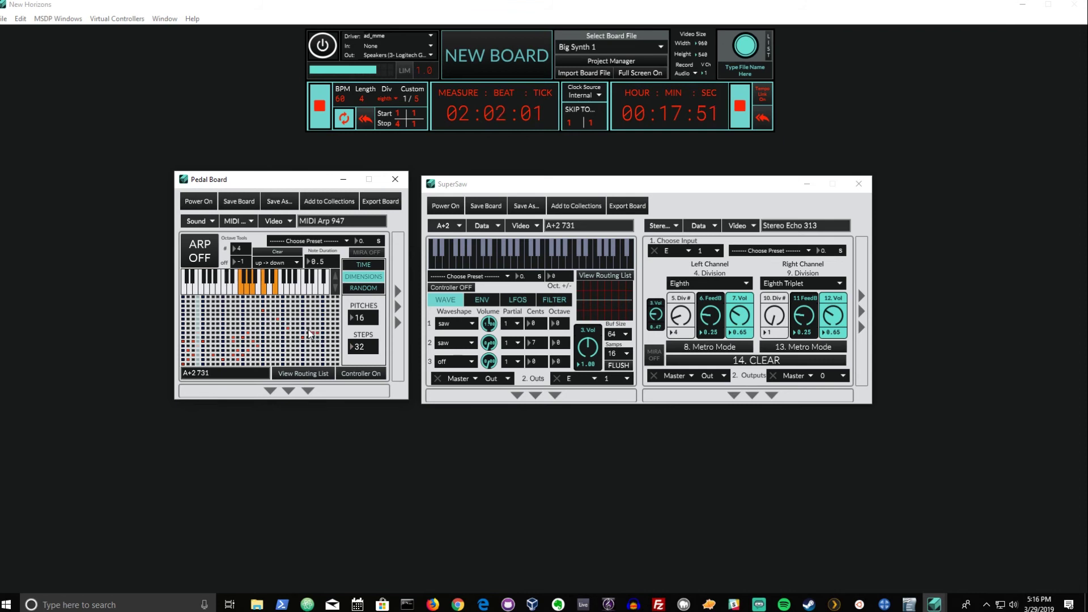
{"action": "left_click", "coordinate": [218, 264]}
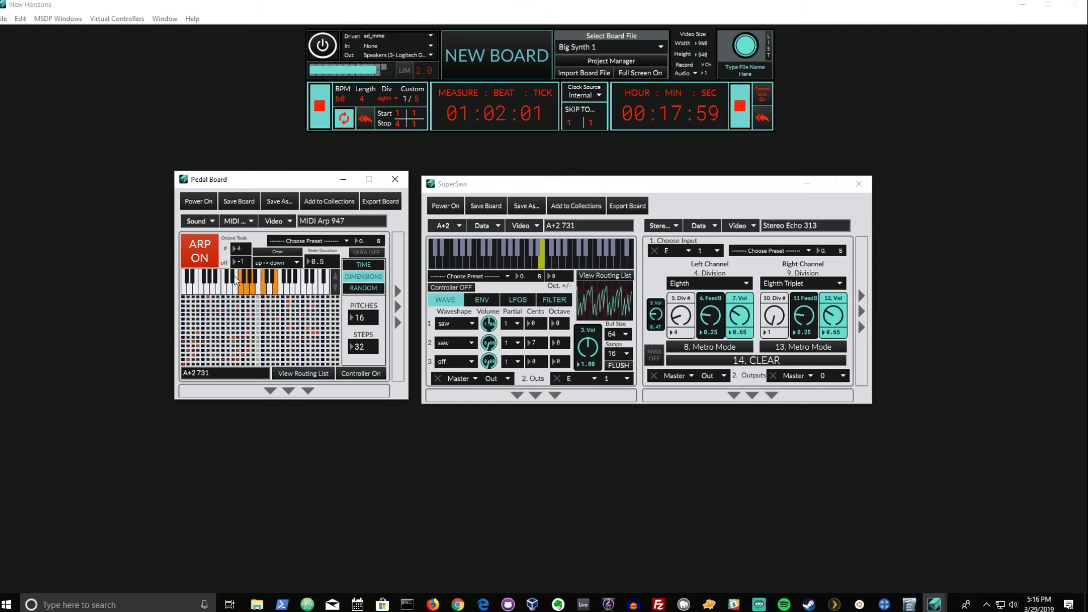
{"action": "left_click", "coordinate": [205, 261]}
Generate several new random note patterns for the arpeggiator grid, auditioning some of them before stopping playback.
{"action": "left_click", "coordinate": [363, 289]}
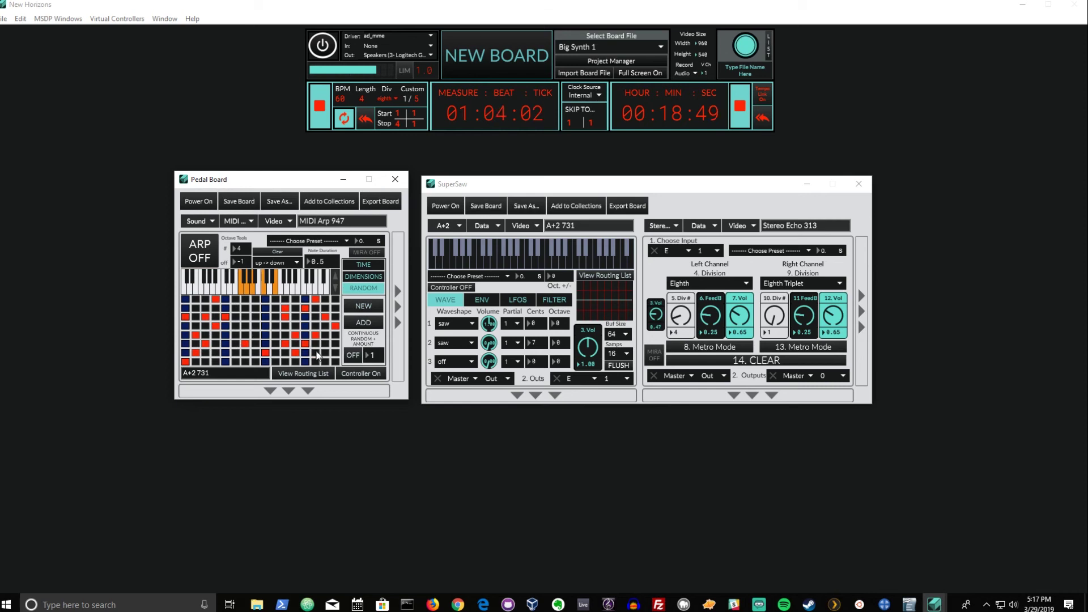
{"action": "left_click", "coordinate": [358, 309]}
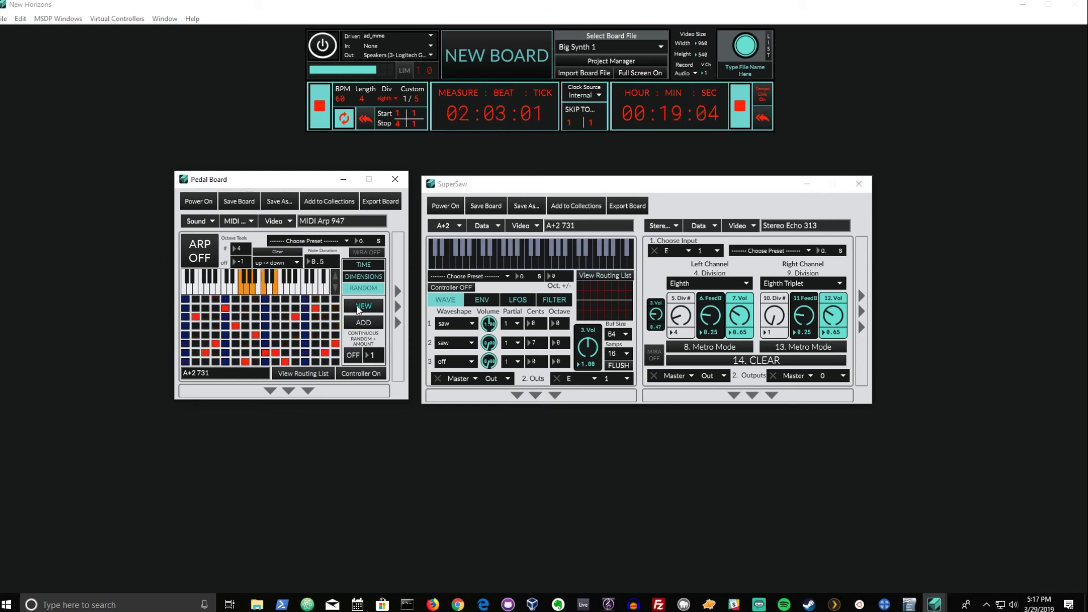
{"action": "left_click", "coordinate": [355, 308]}
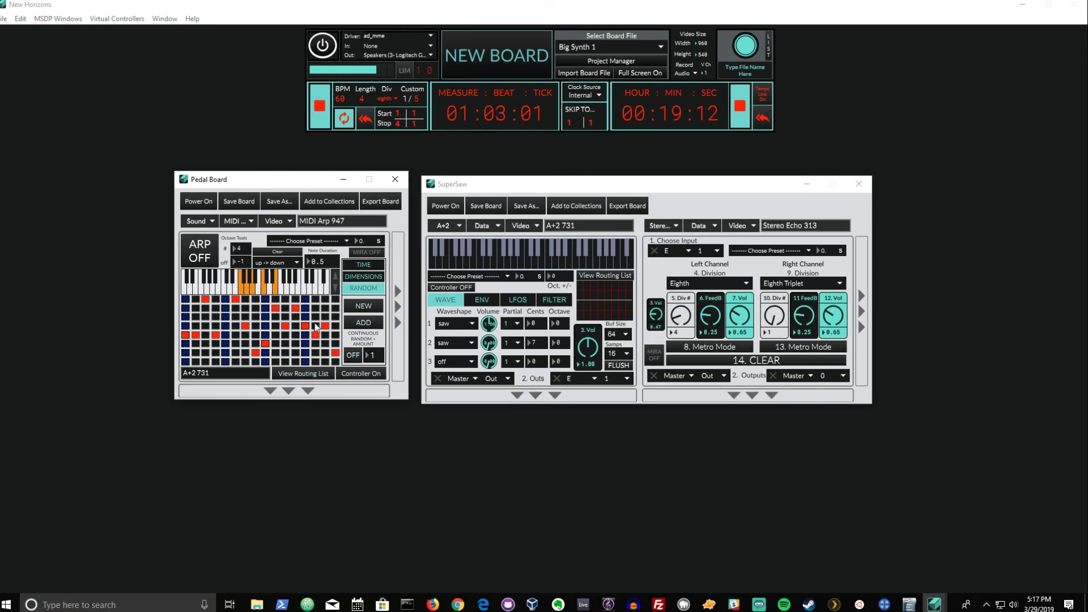
{"action": "left_click", "coordinate": [200, 251]}
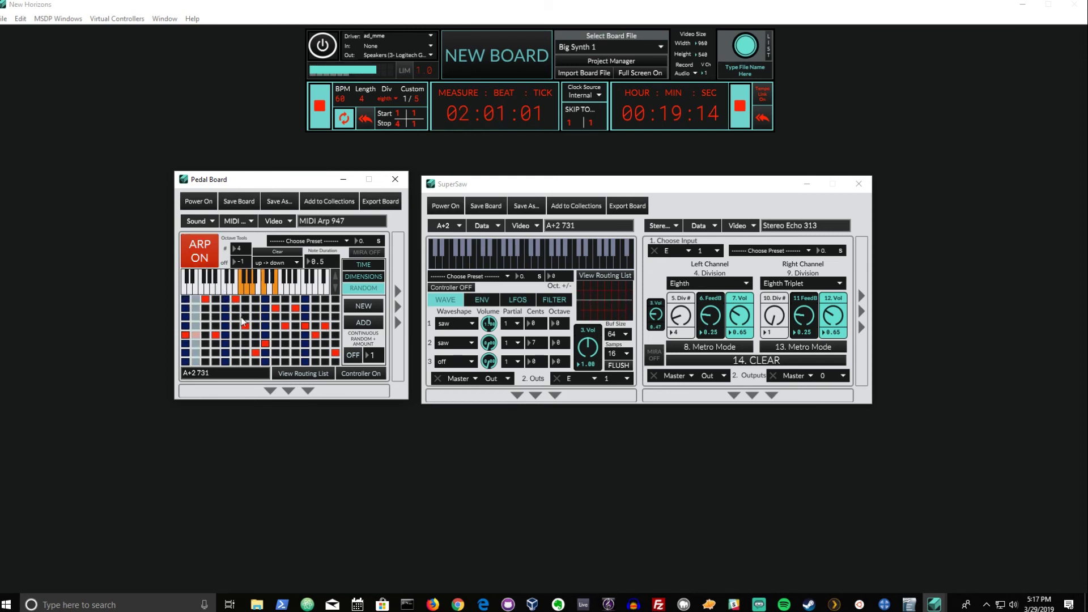
{"action": "left_click", "coordinate": [359, 313]}
{"action": "left_click", "coordinate": [360, 312]}
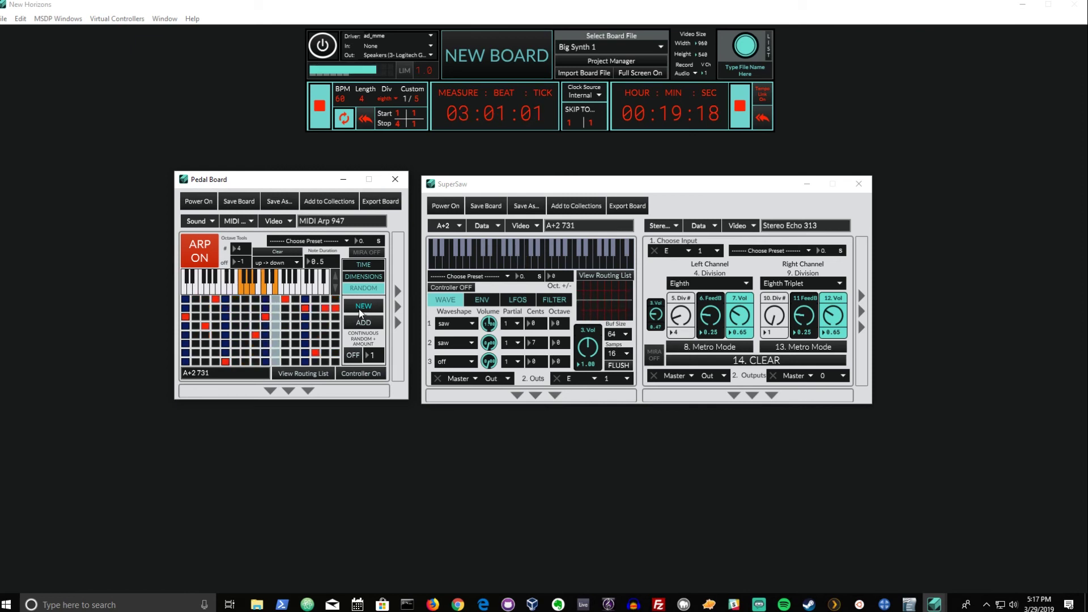
{"action": "left_click", "coordinate": [182, 264]}
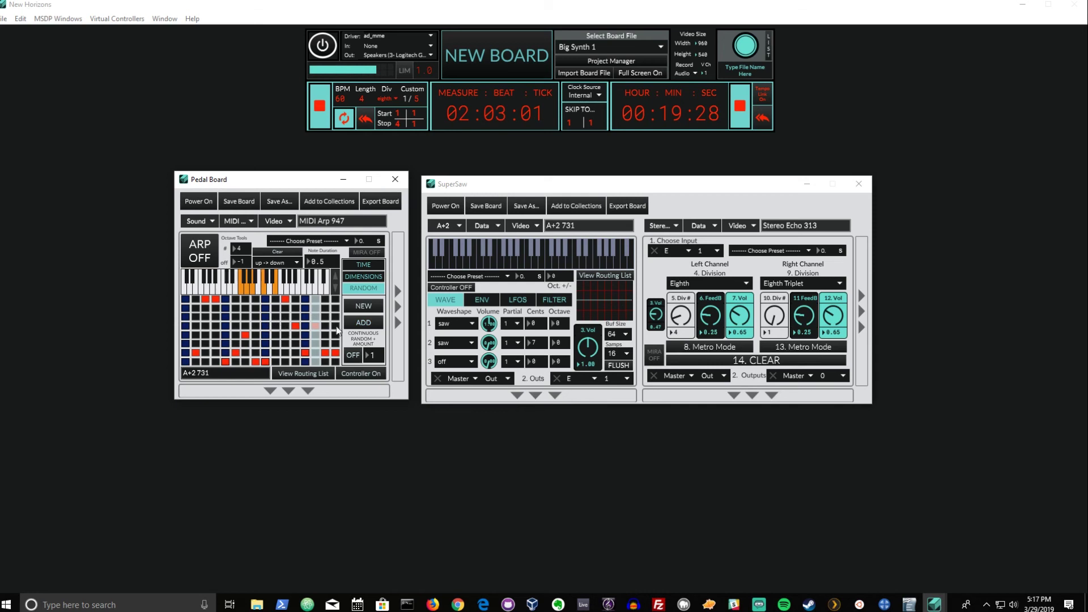
Add two more rounds of random notes to the existing pattern and audition the denser arpeggio.
{"action": "left_click", "coordinate": [361, 323]}
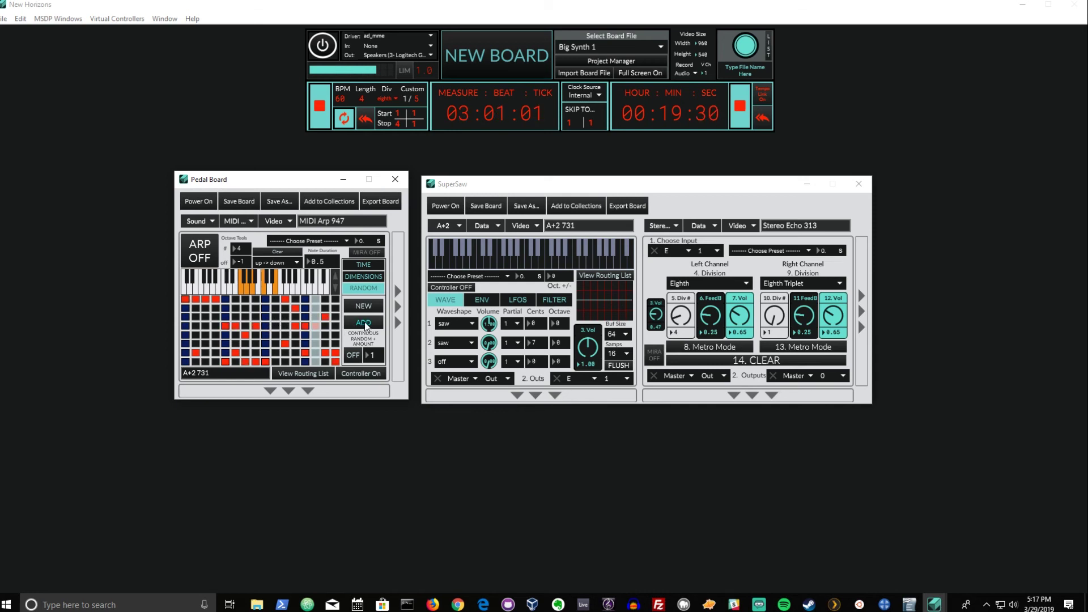
{"action": "left_click", "coordinate": [365, 326]}
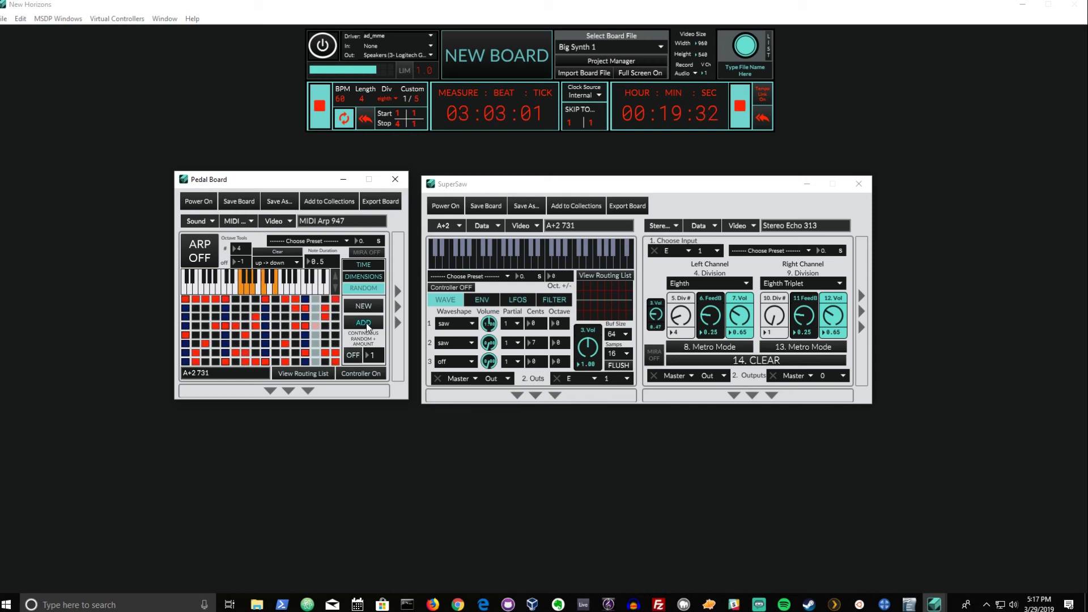
{"action": "left_click", "coordinate": [199, 250]}
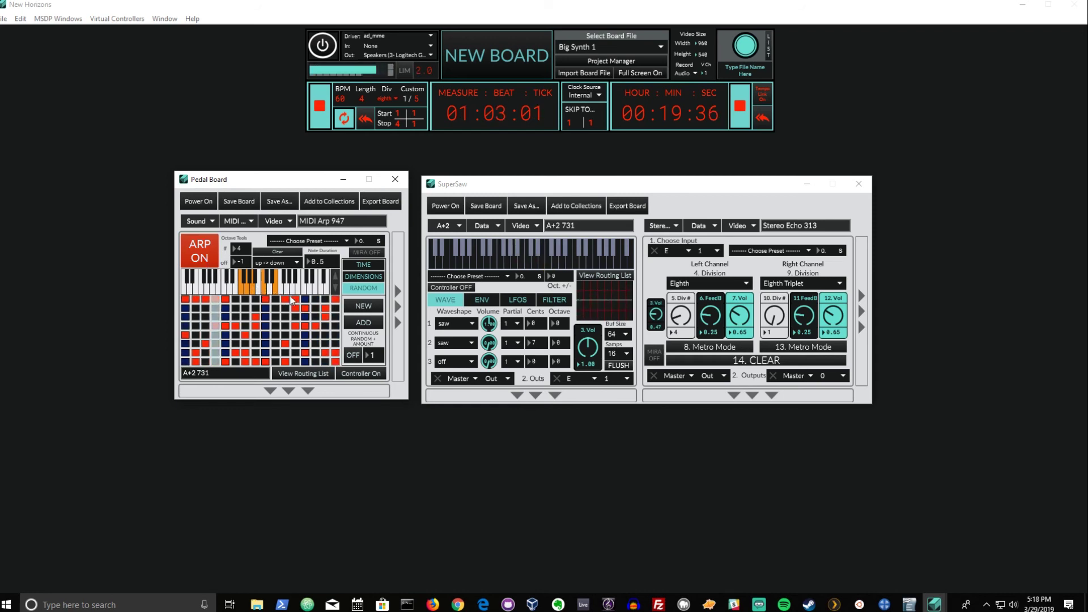
{"action": "left_click", "coordinate": [202, 263]}
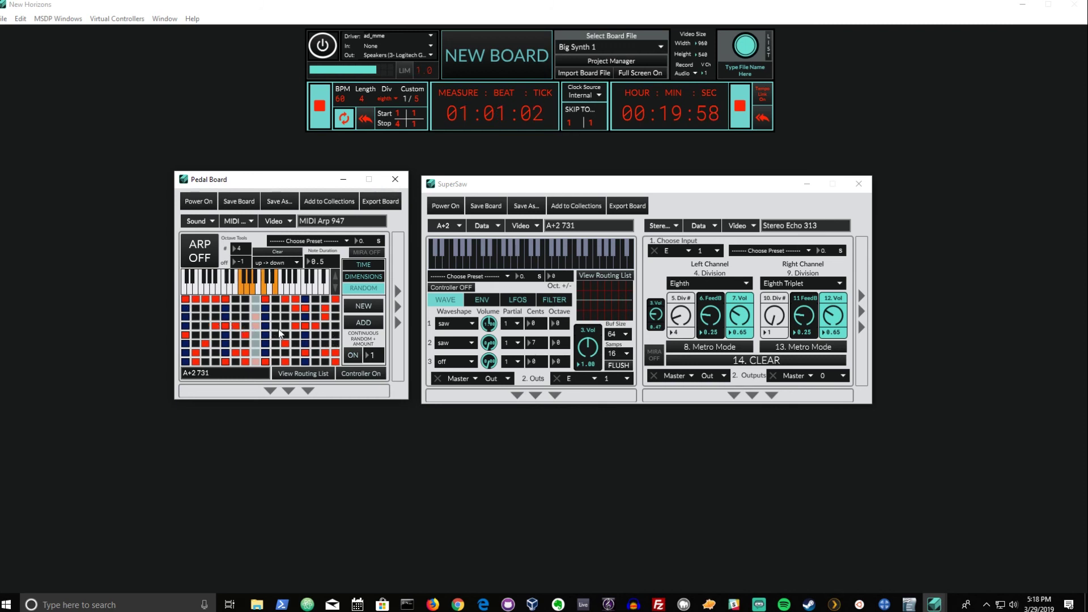
Audition the arpeggiator with continuous random on at amounts of 1 and 3, and leave the arpeggiator off.
{"action": "left_click", "coordinate": [206, 257]}
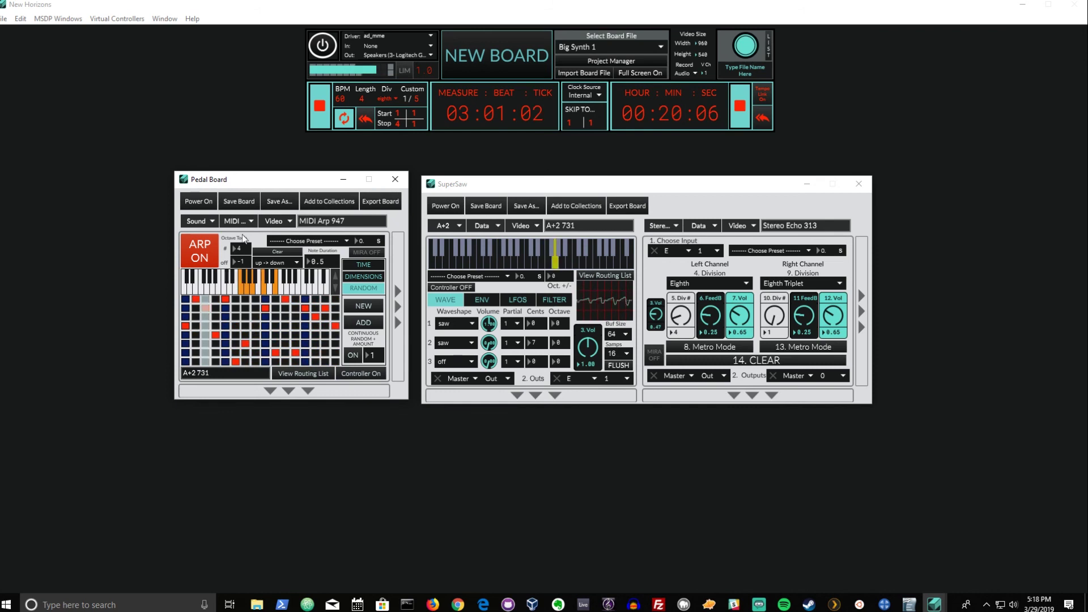
{"action": "left_click", "coordinate": [205, 246]}
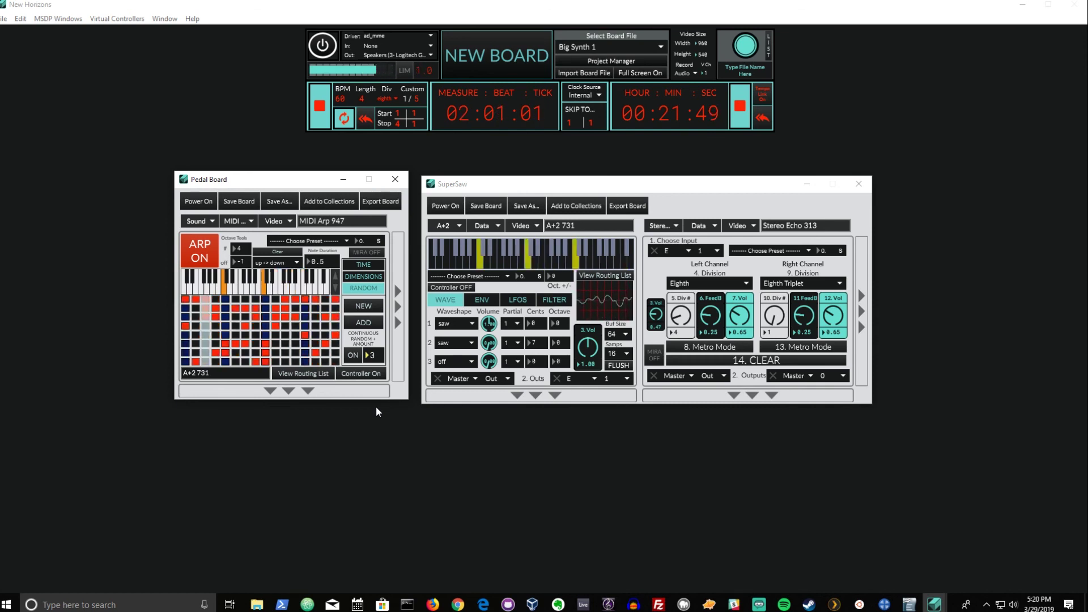
{"action": "left_click", "coordinate": [209, 245]}
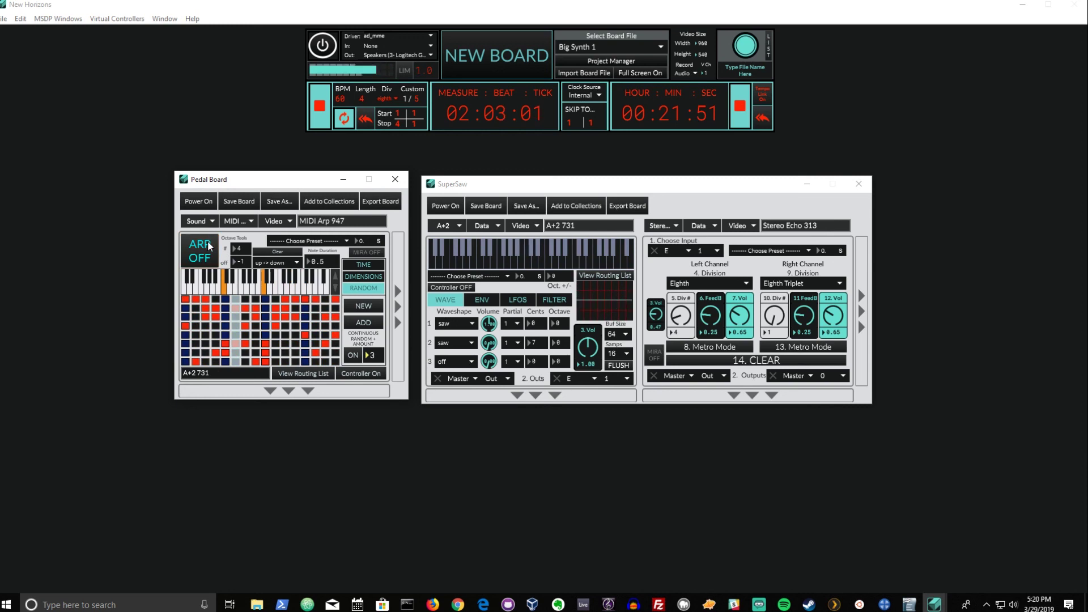